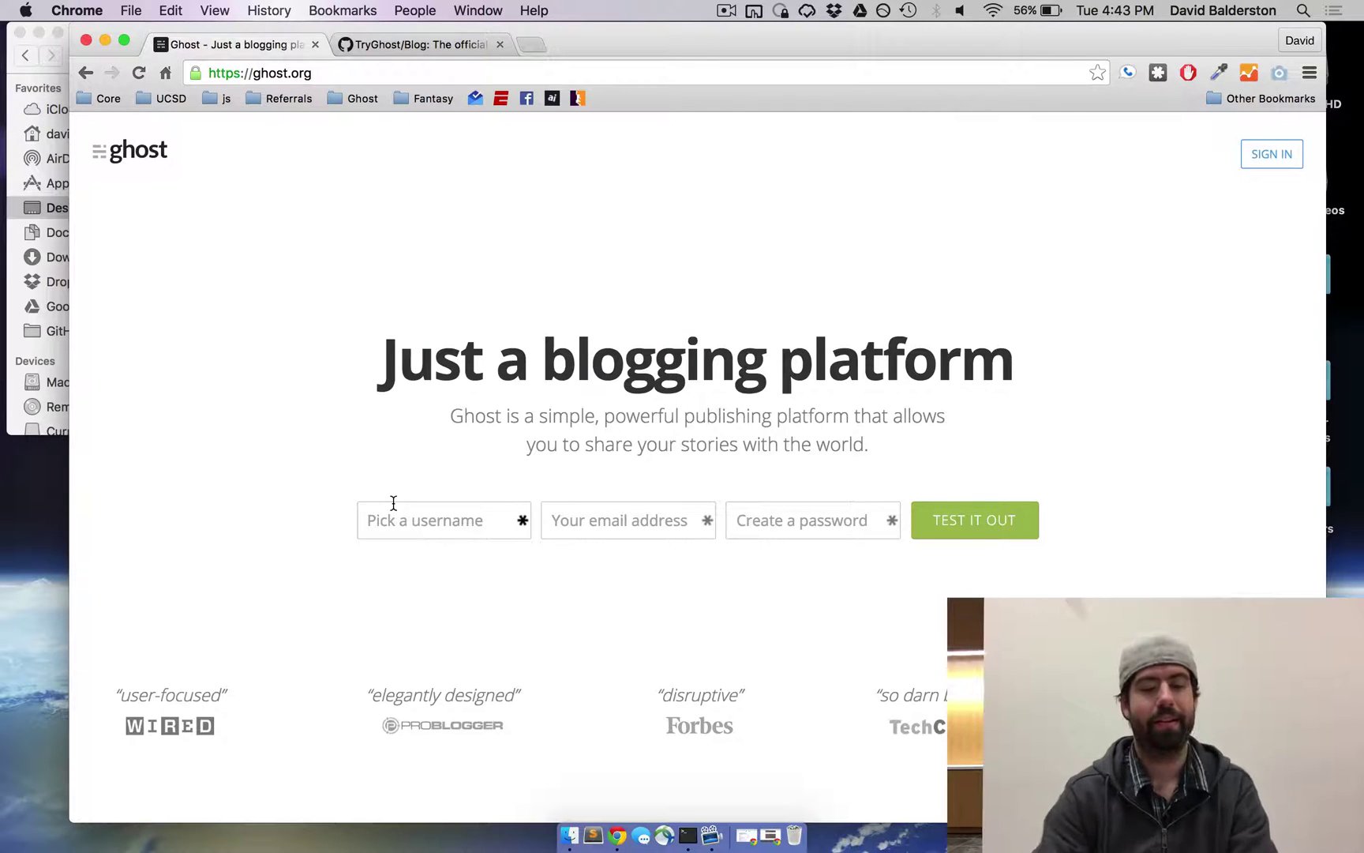
Sign up for Ghost(Pro) with username htghost, an e-mail address and a password
click(426, 521)
click(330, 79)
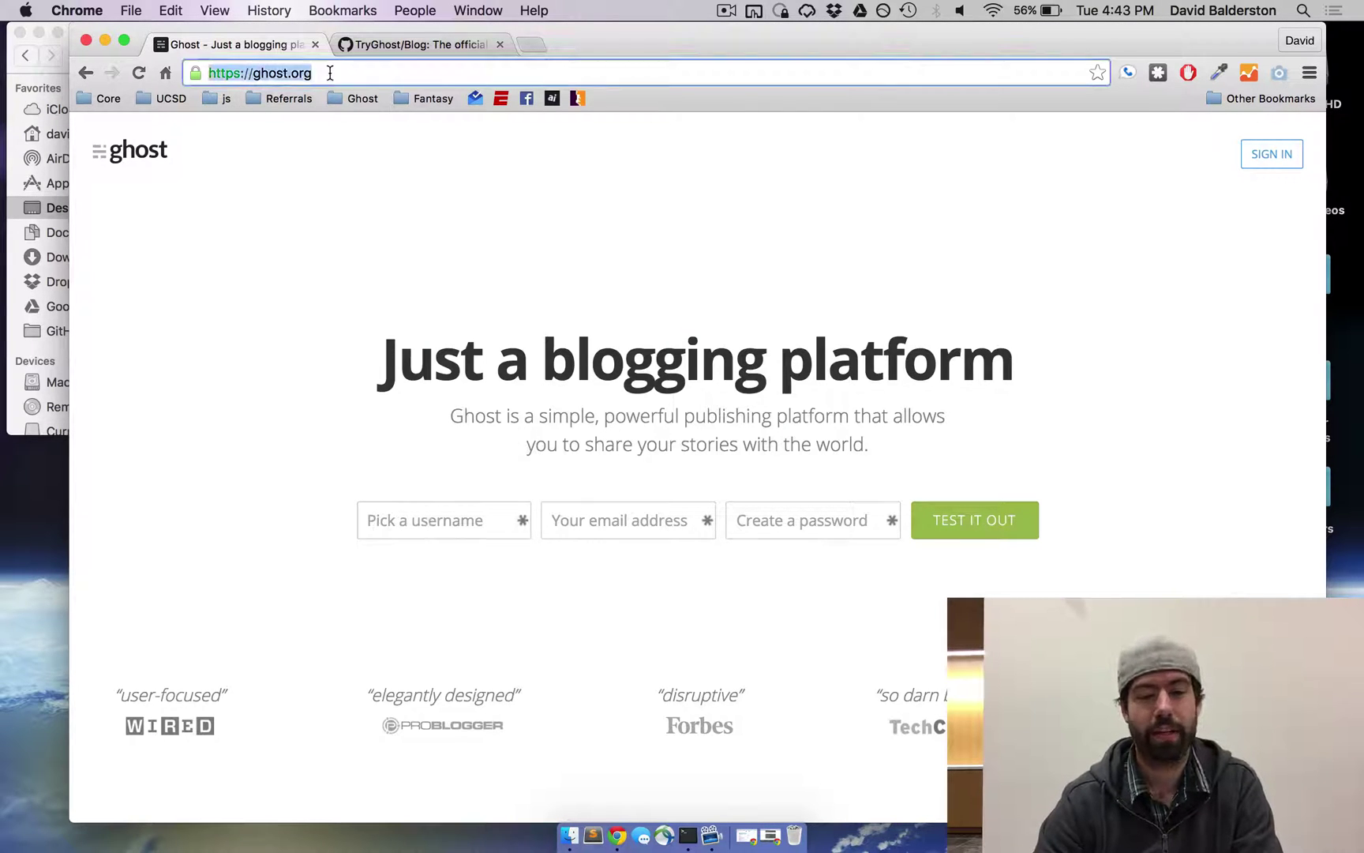
click(420, 518)
text(h)
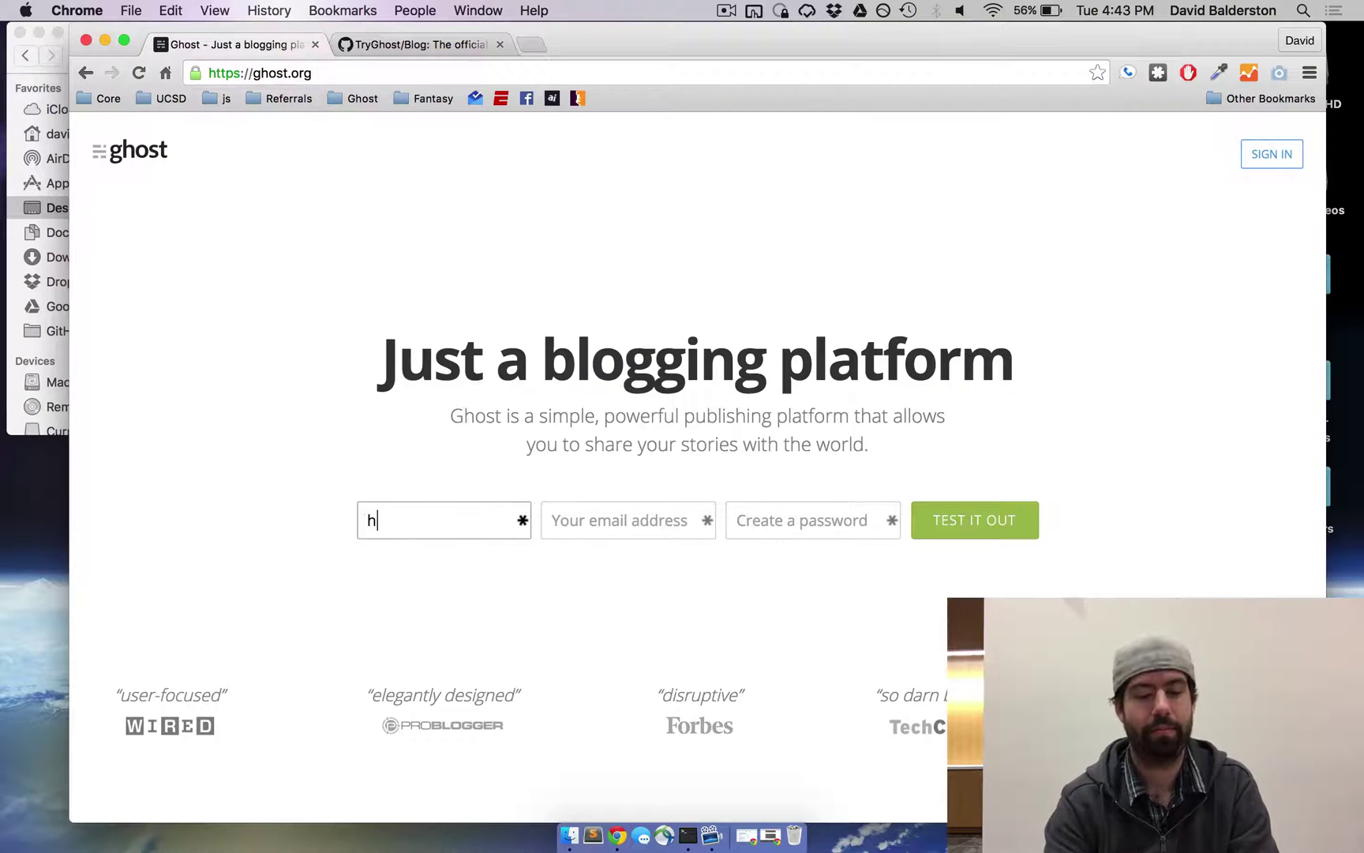
text(tghost)
key(Tab)
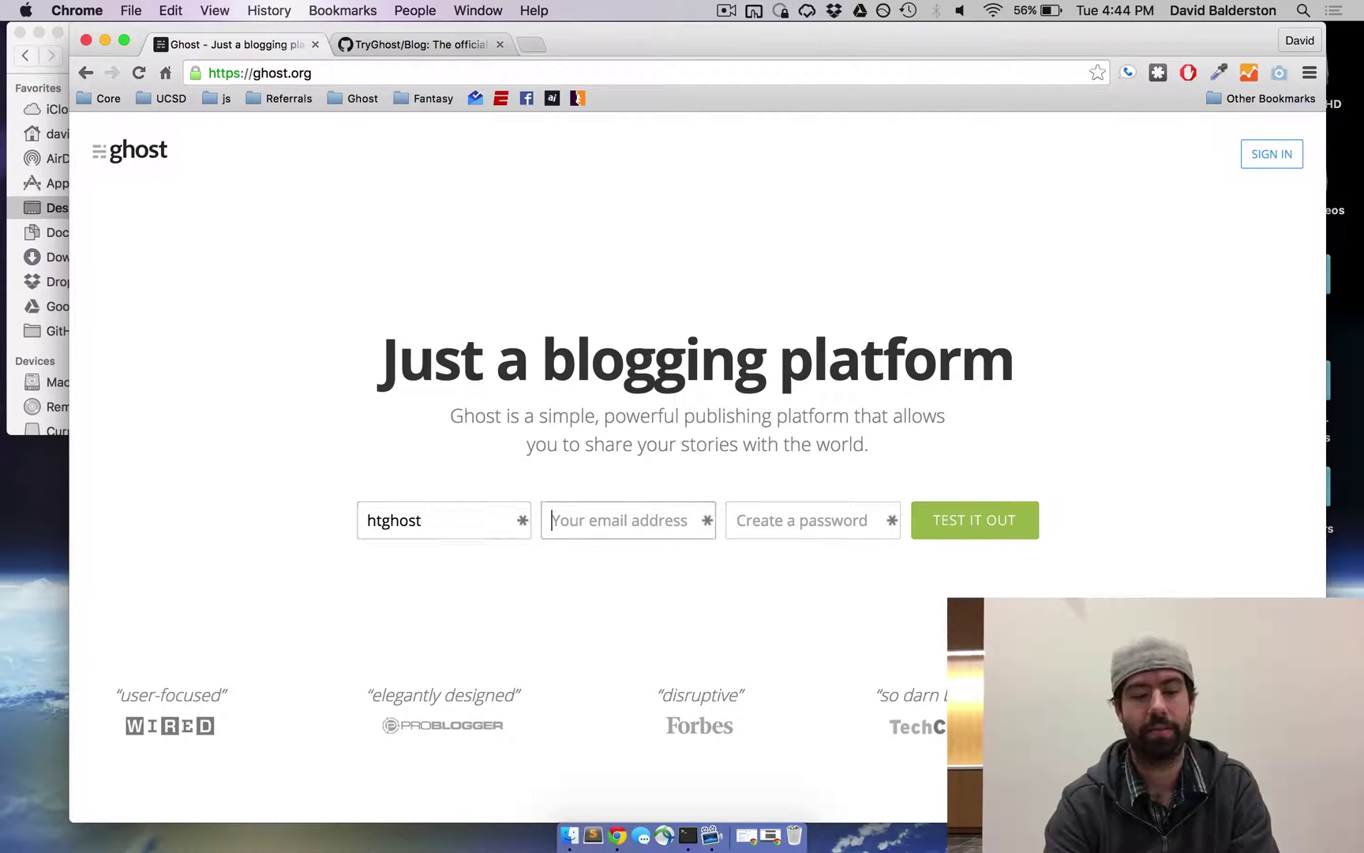
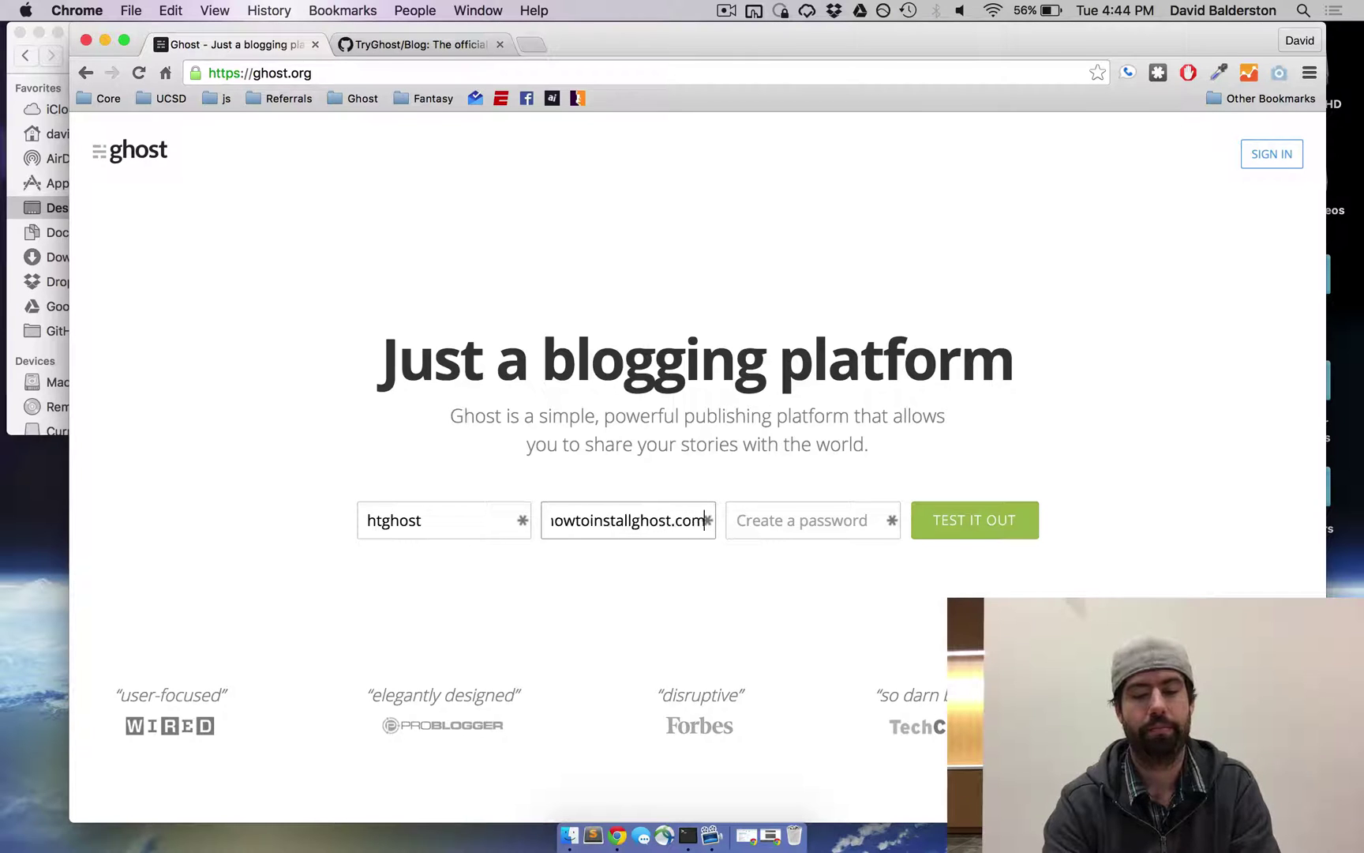
key(Tab)
text(••••)
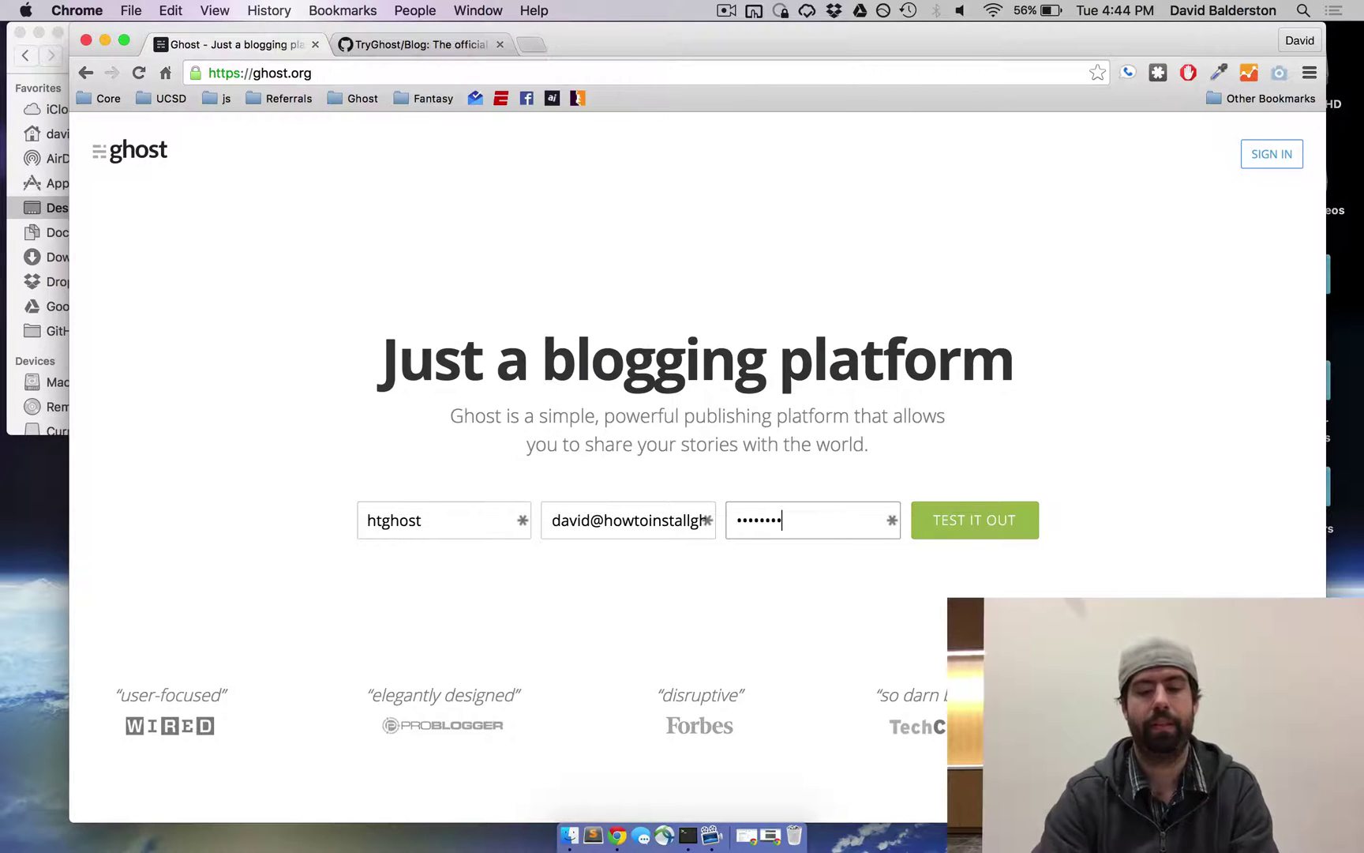
click(998, 527)
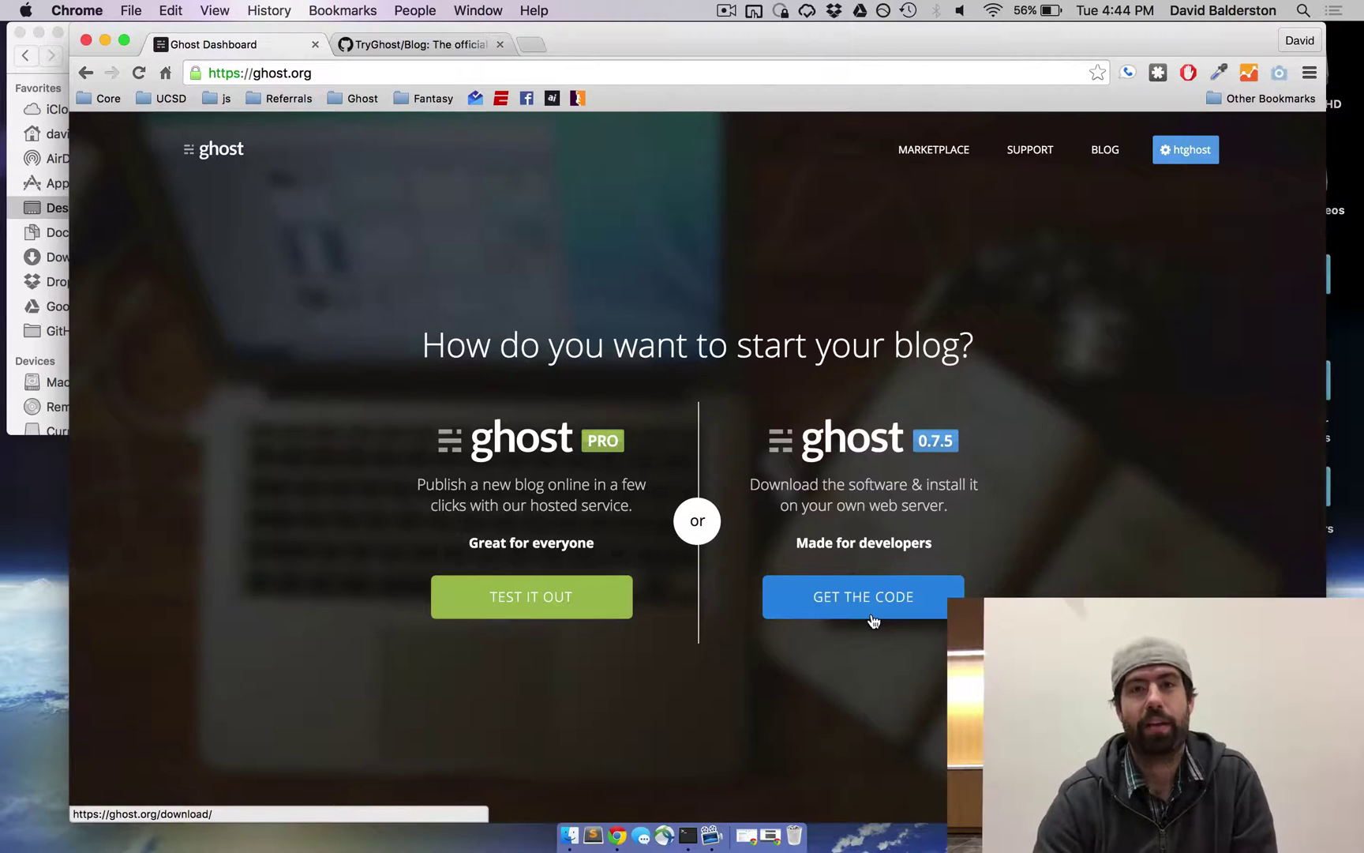
Start a hosted Ghost(Pro) trial blog titled htghost
click(573, 603)
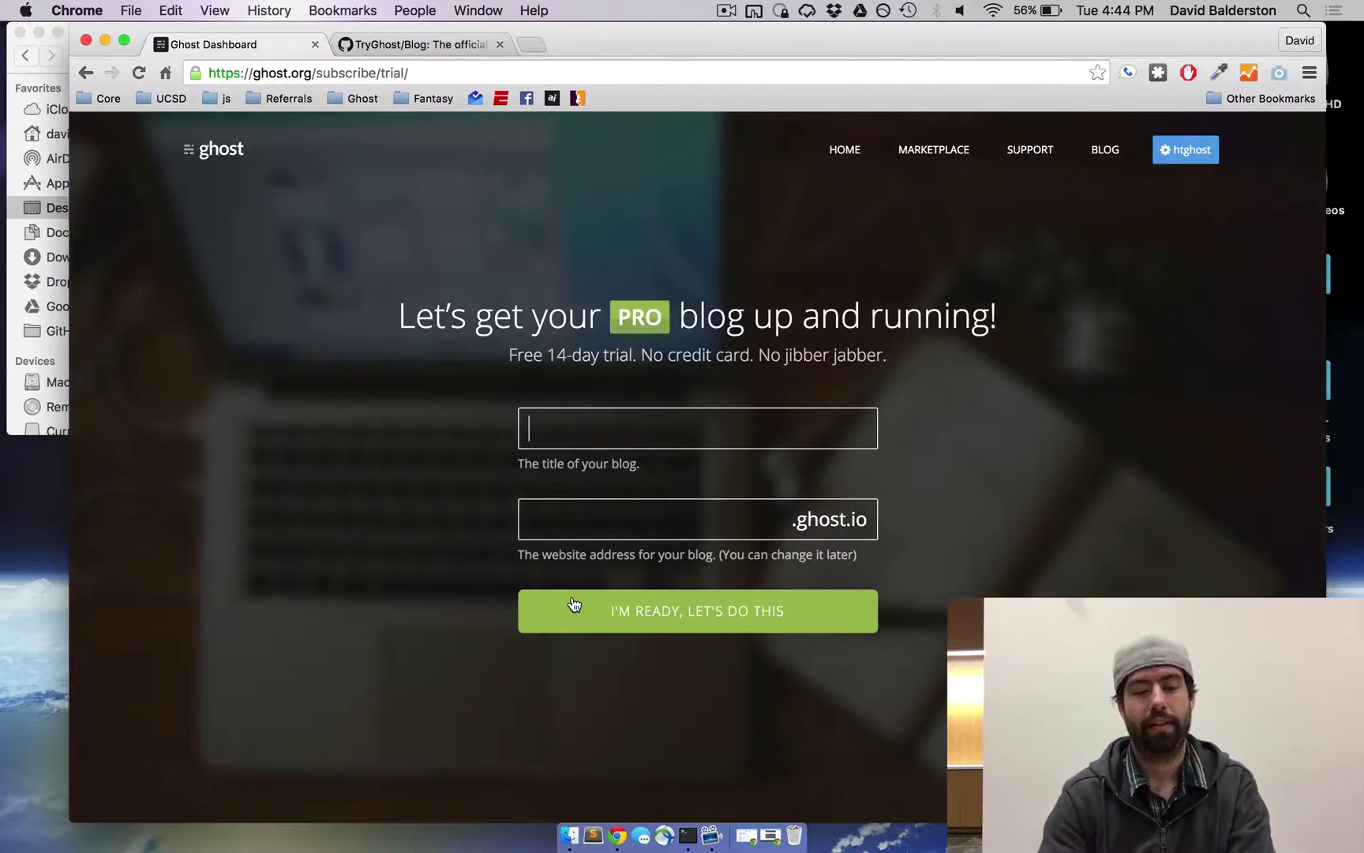
text(htghost)
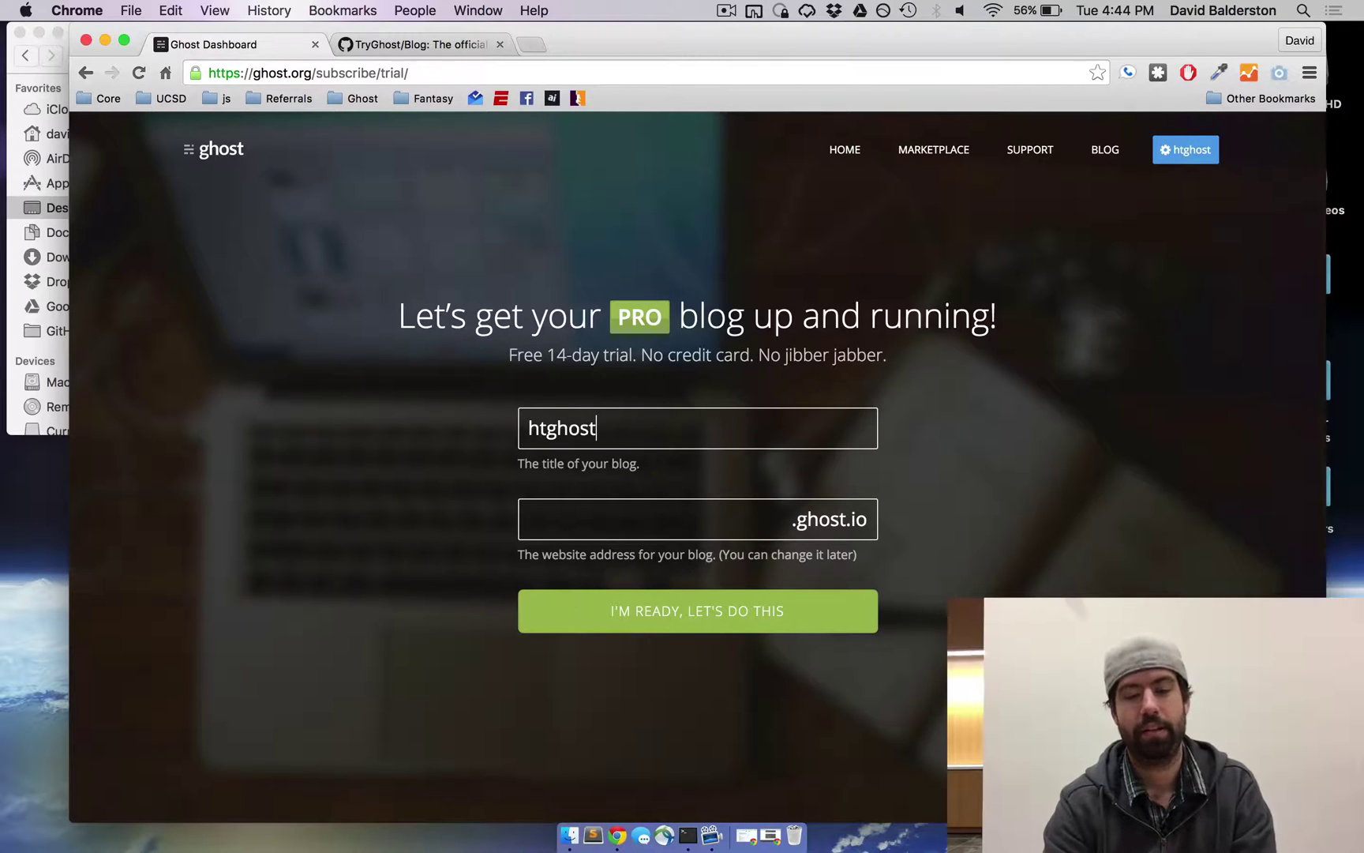
click(796, 615)
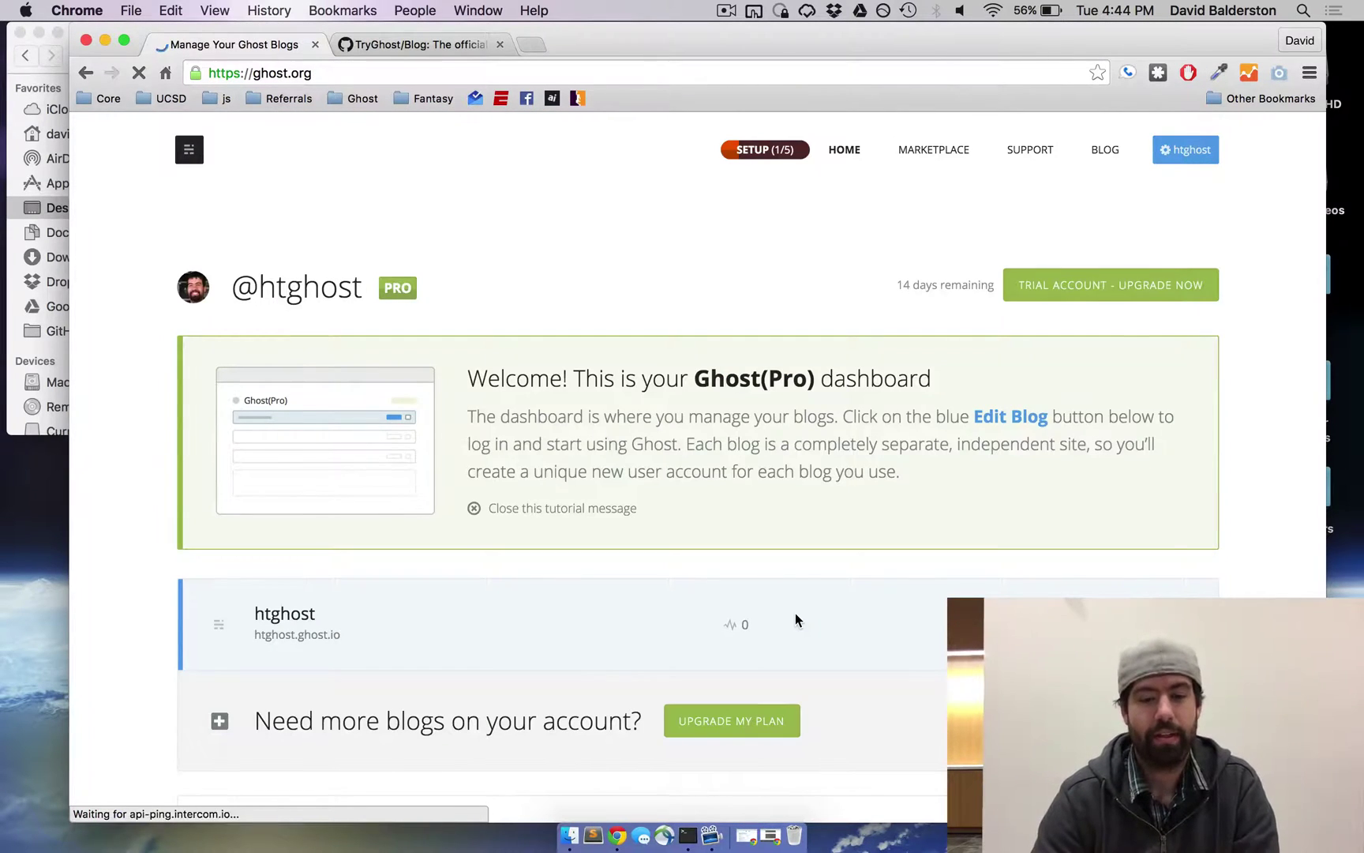
Load htghost.ghost.io in a new tab, then return to the Manage Your Ghost Blogs tab
scroll(795, 618, down, 3)
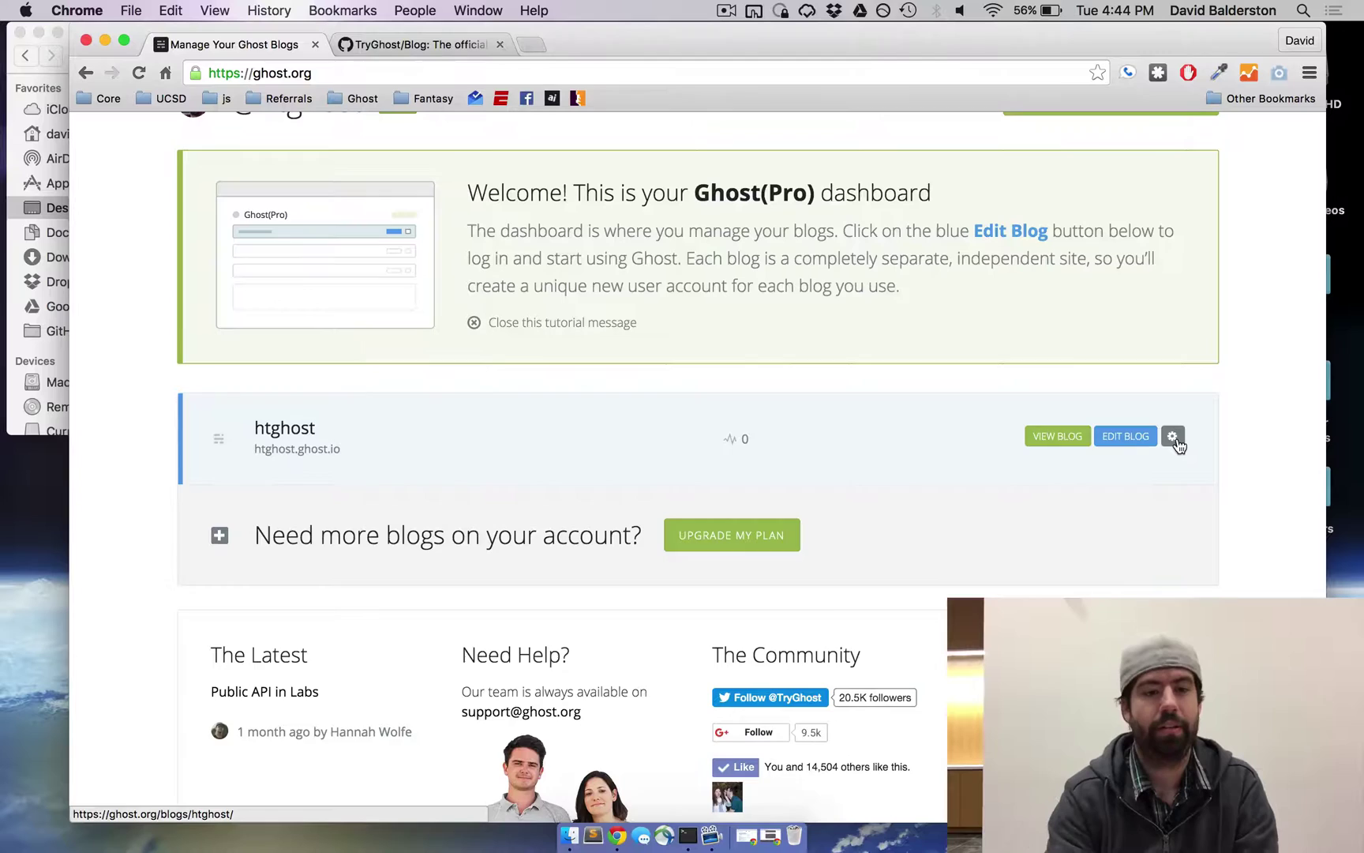
key(super+t)
text(htghost)
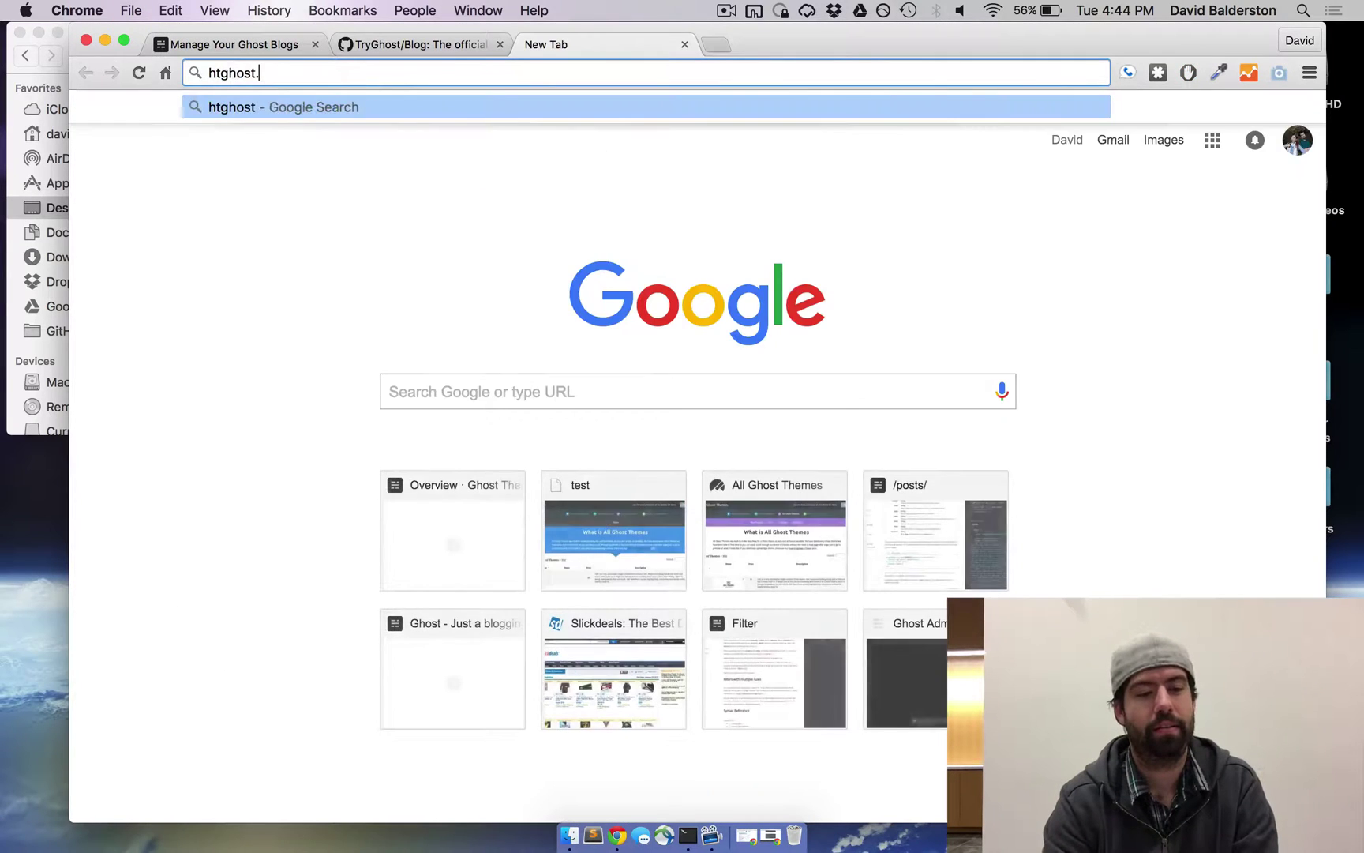
text(.ghost.io)
key(Return)
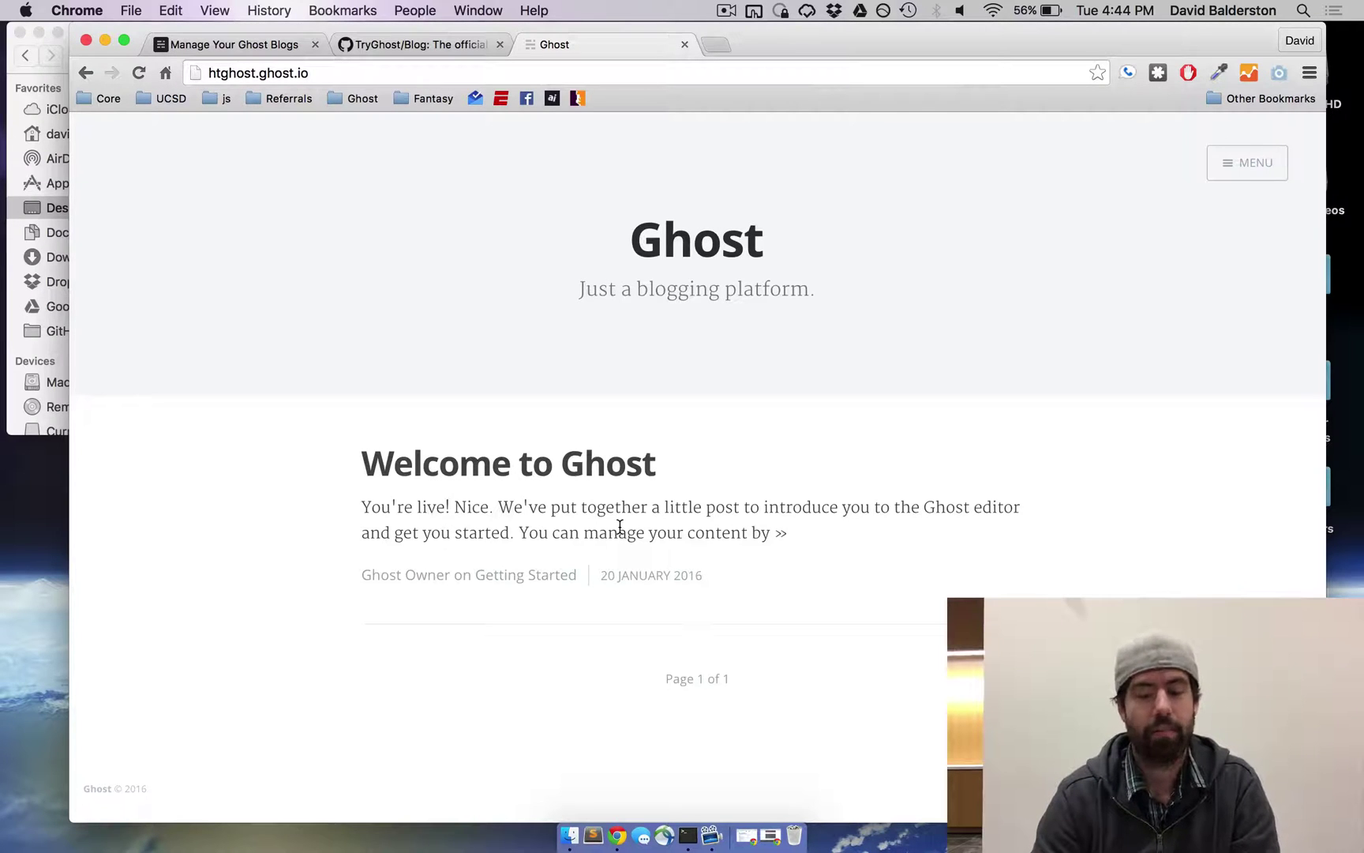
click(237, 44)
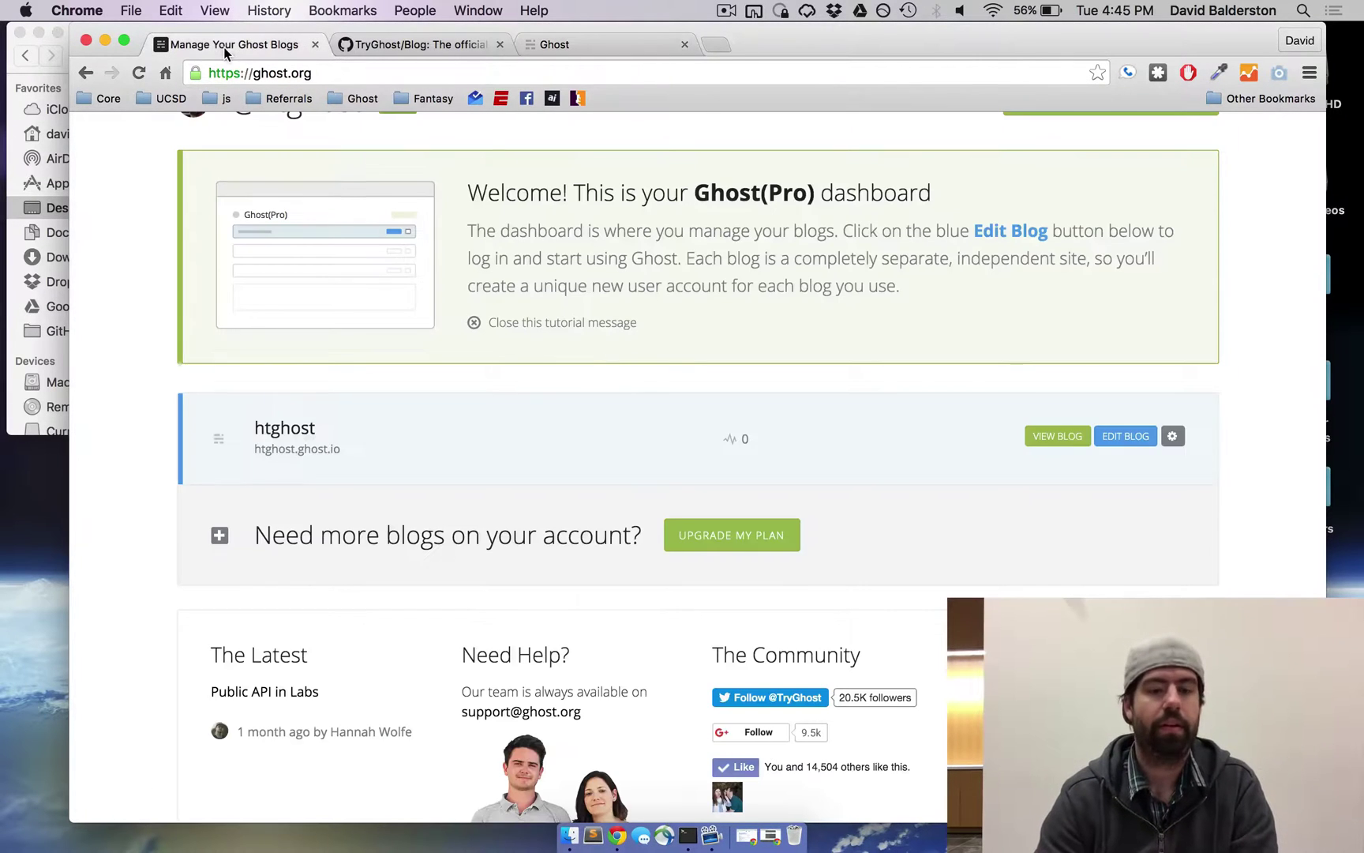
Upload Blog-master.zip as the htghost blog's theme and save all blog settings
click(1177, 440)
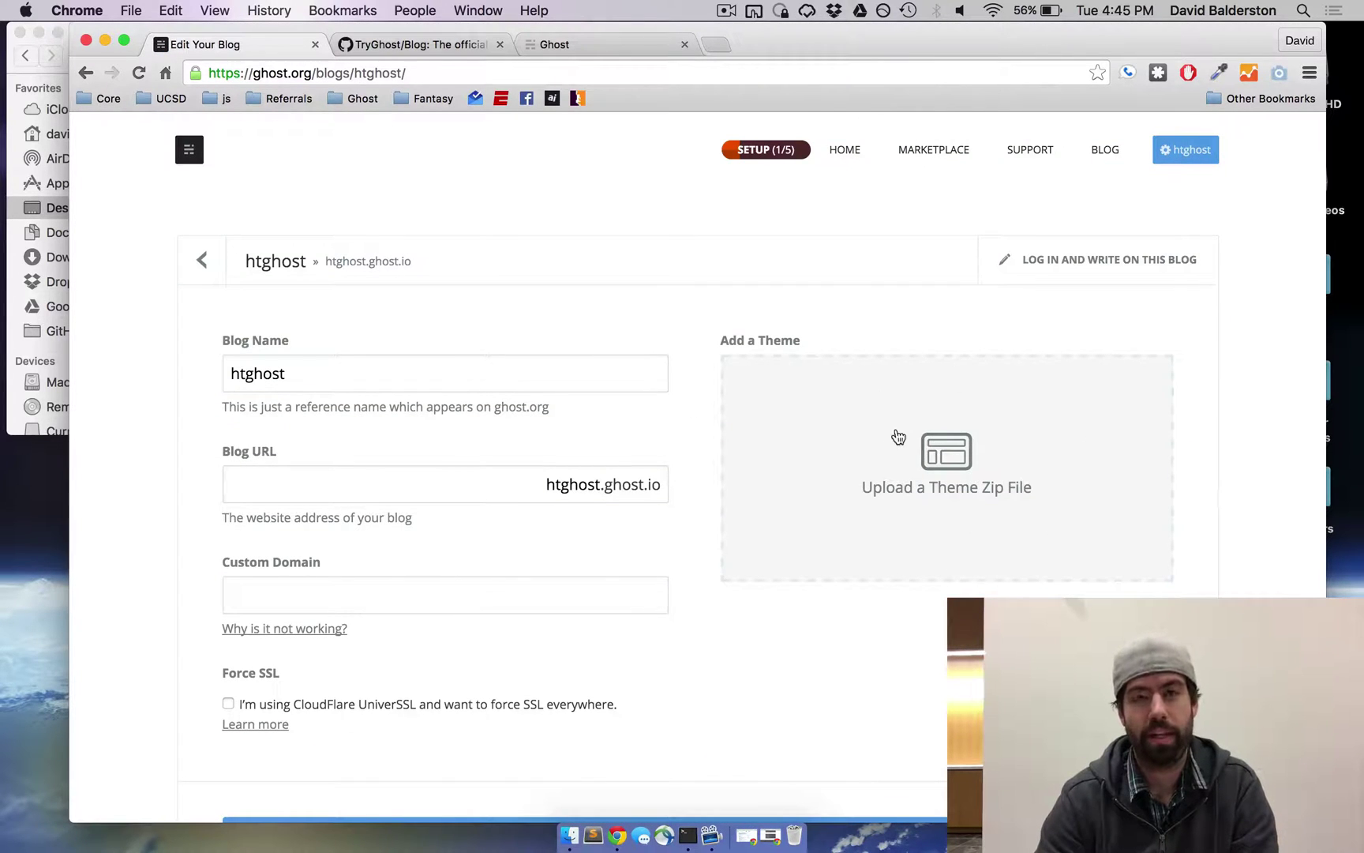
click(430, 52)
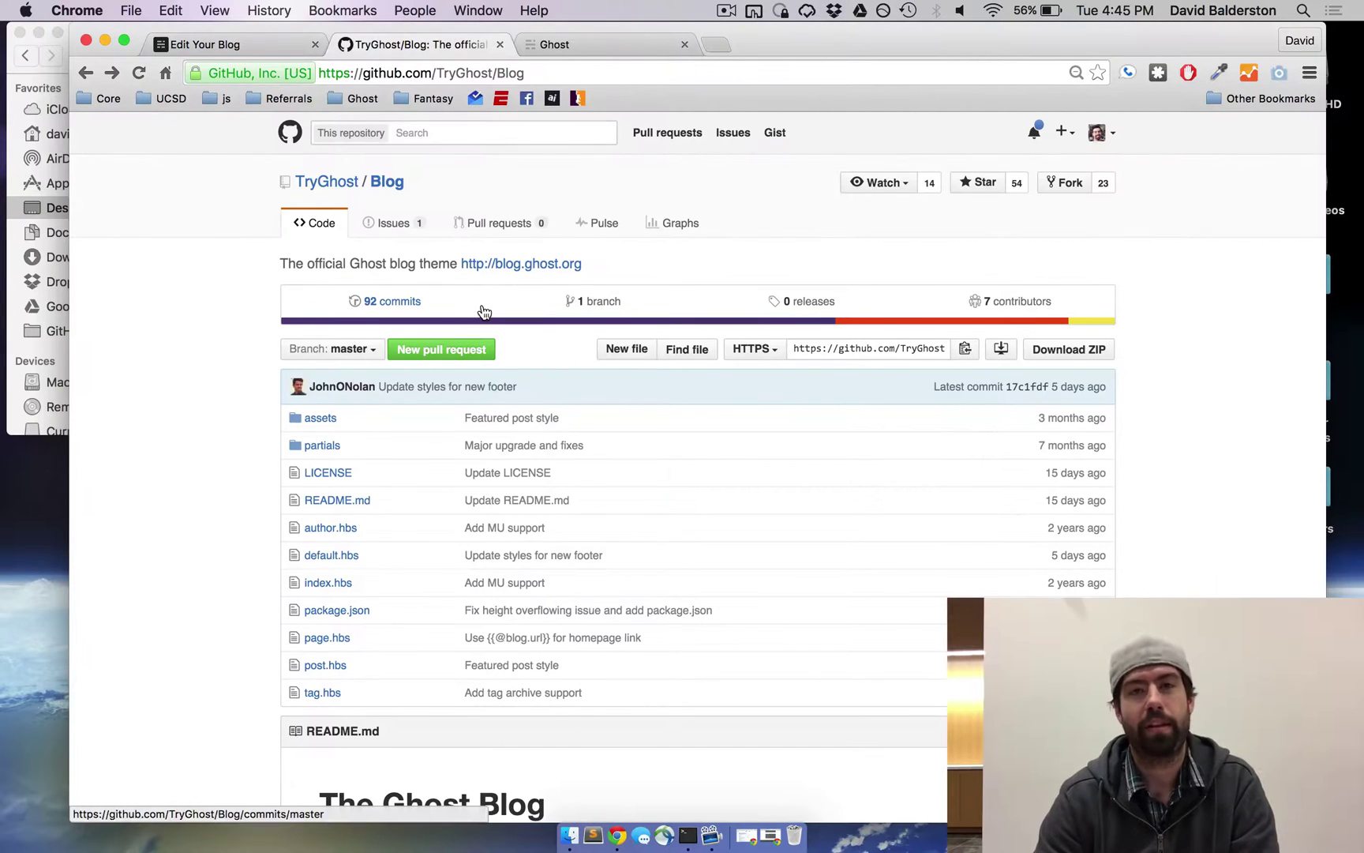
click(226, 44)
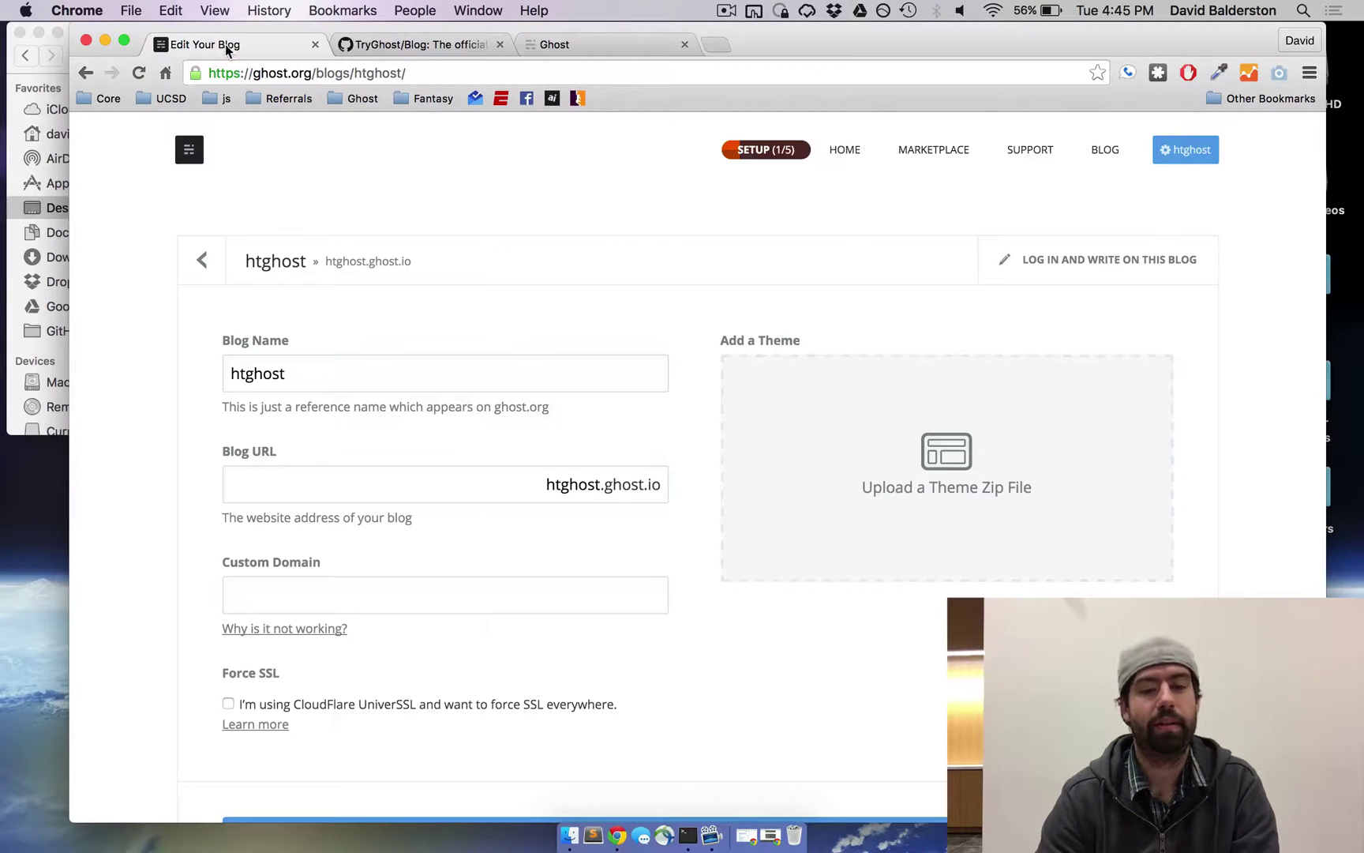
click(985, 503)
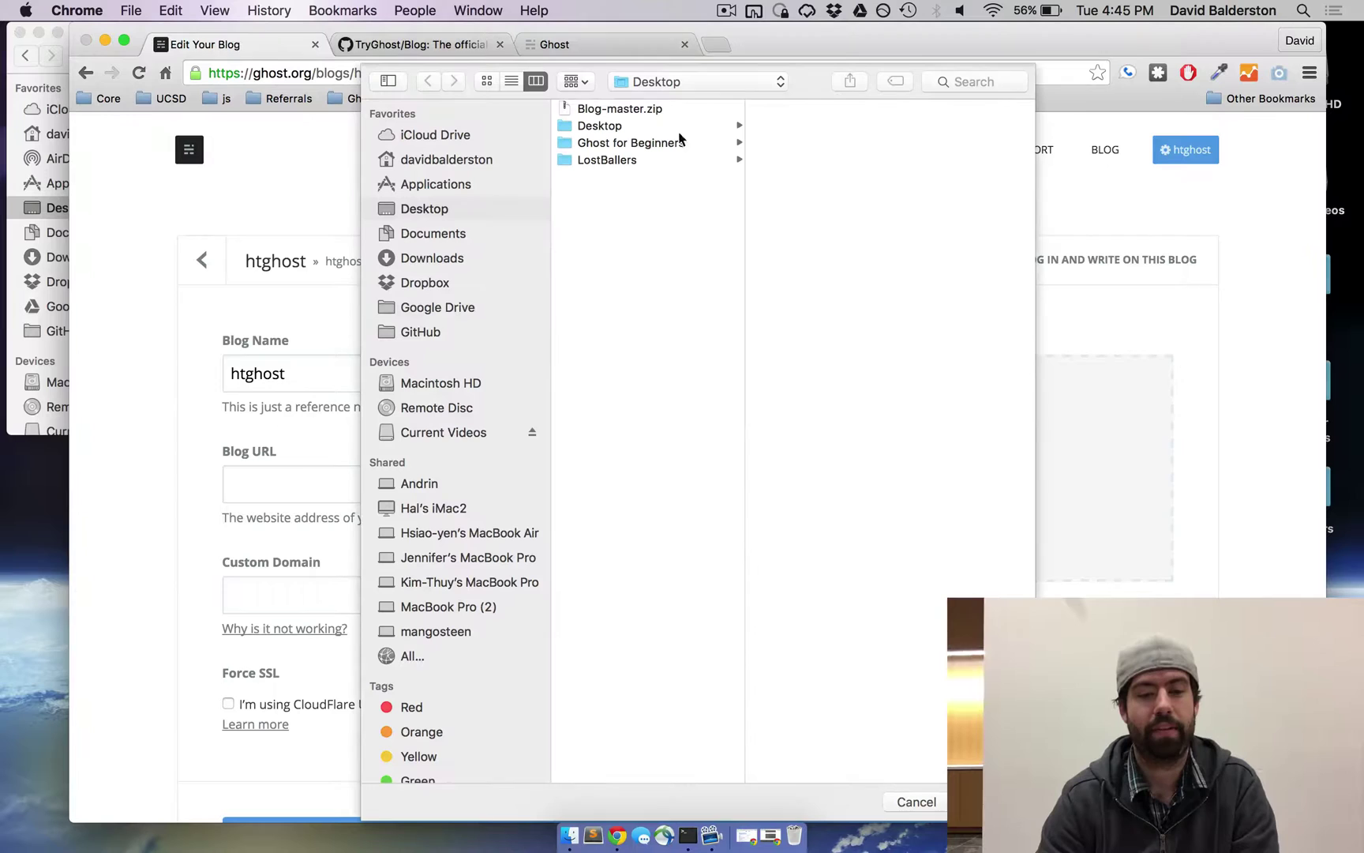
click(652, 111)
double_click(652, 109)
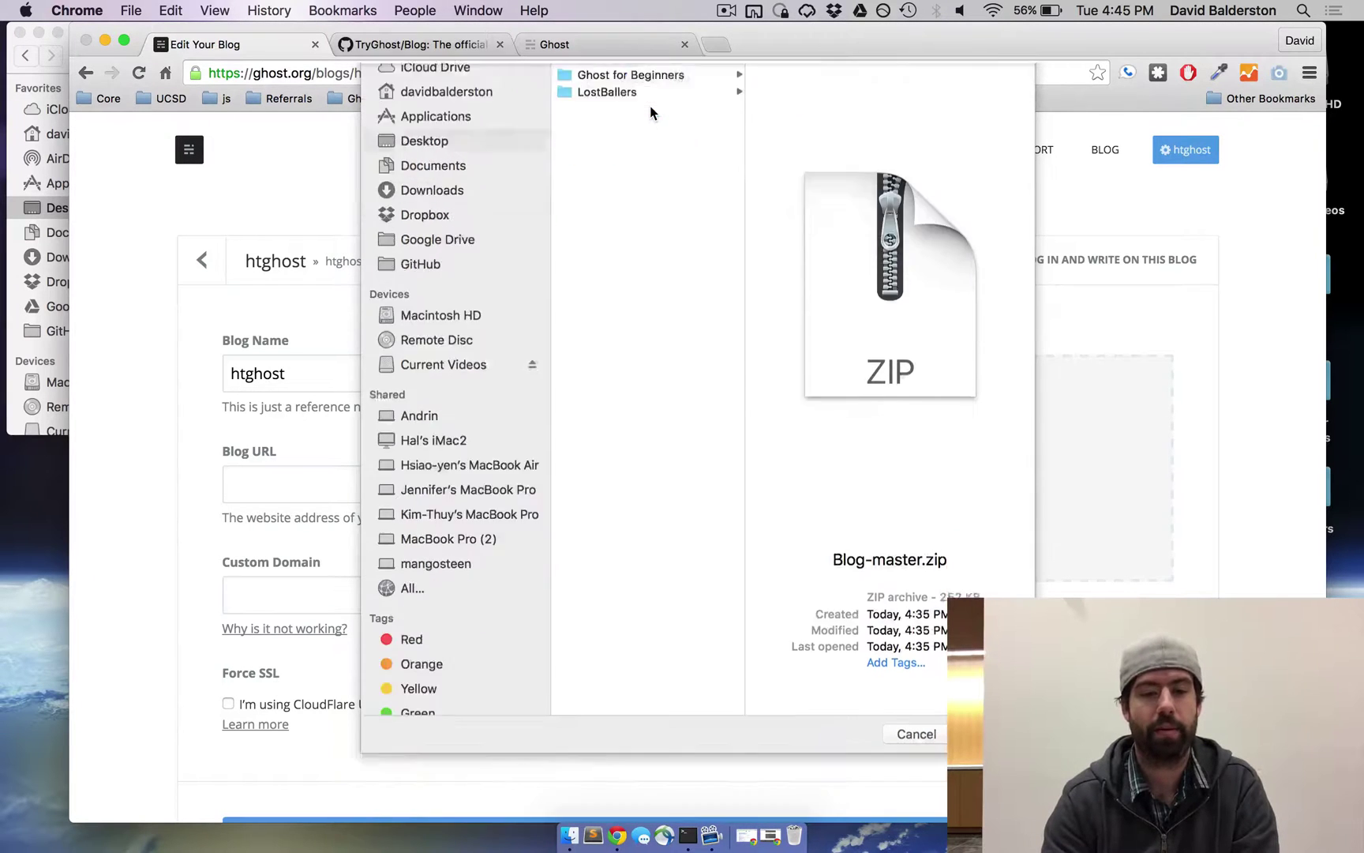
scroll(698, 390, down, 3)
scroll(697, 392, down, 2)
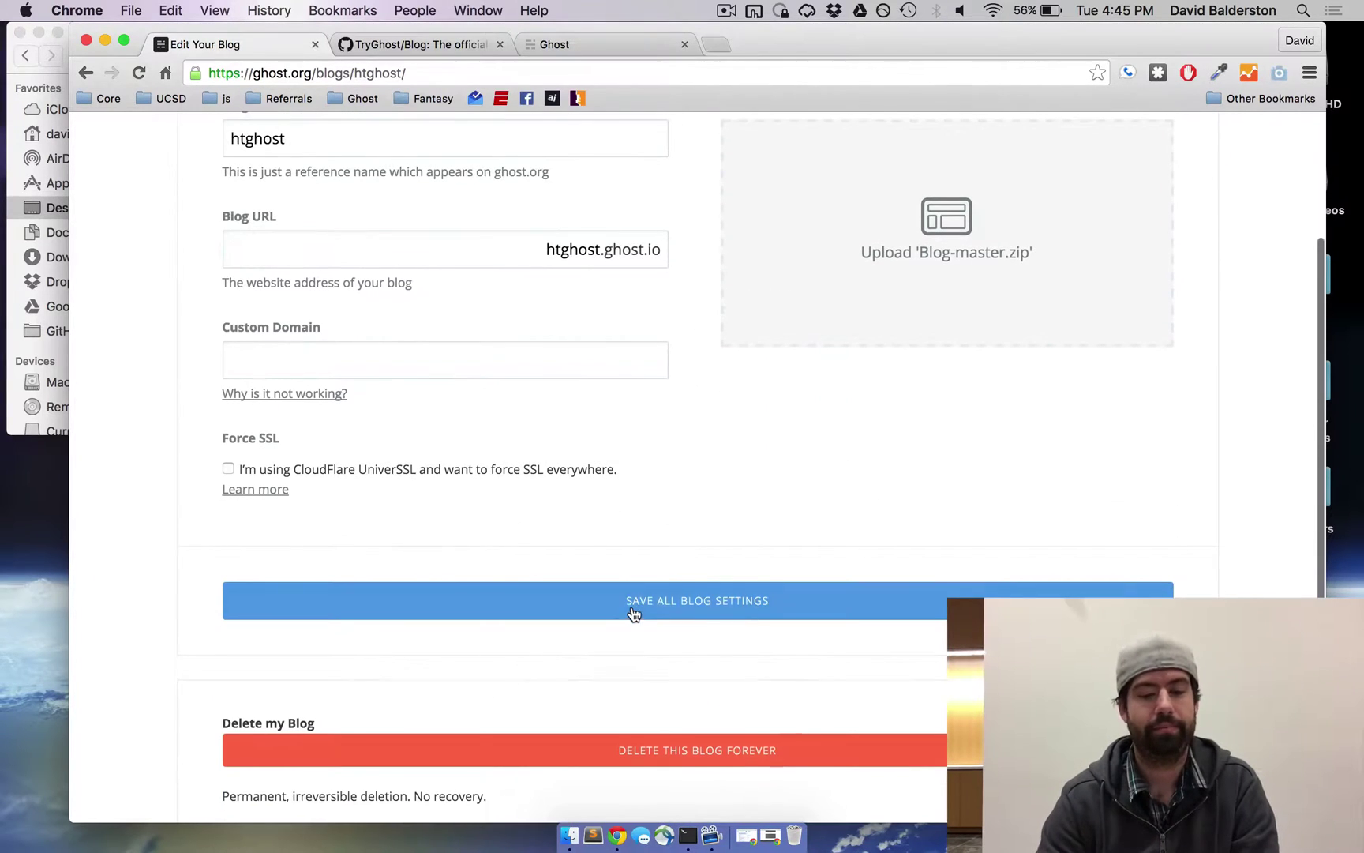
click(634, 606)
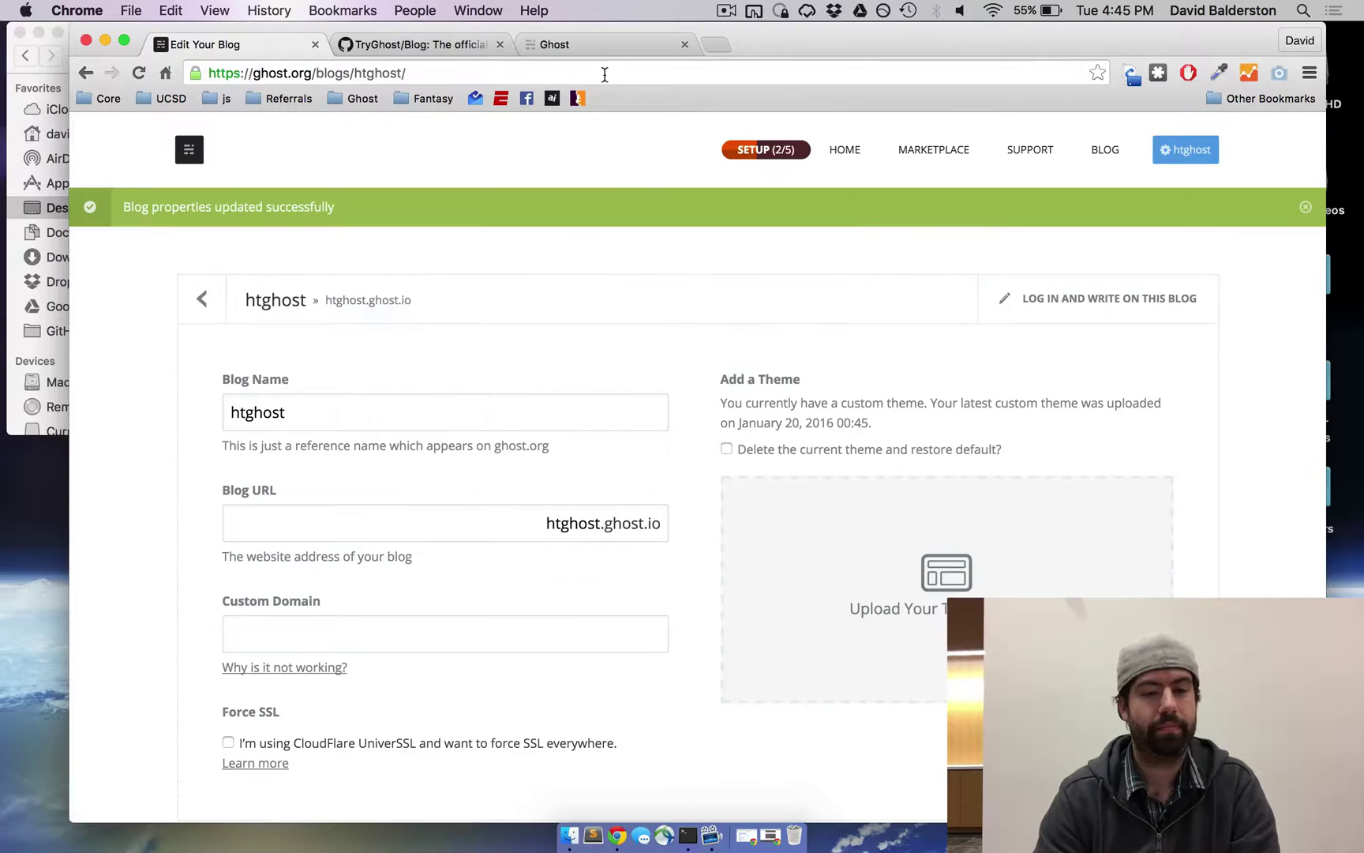
Check the live site, then open the htghost blog's admin setup from the dashboard
click(593, 41)
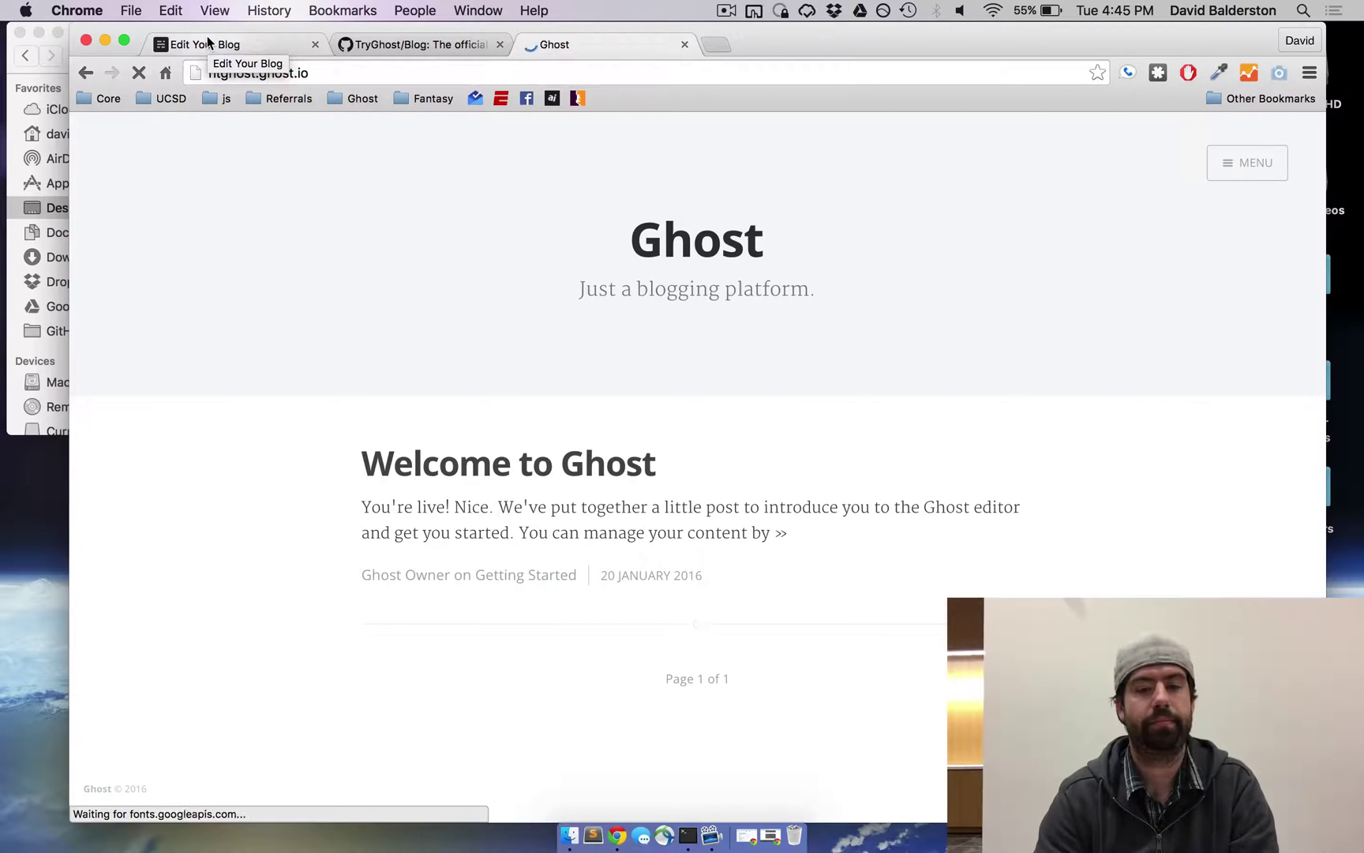
scroll(252, 347, down, 2)
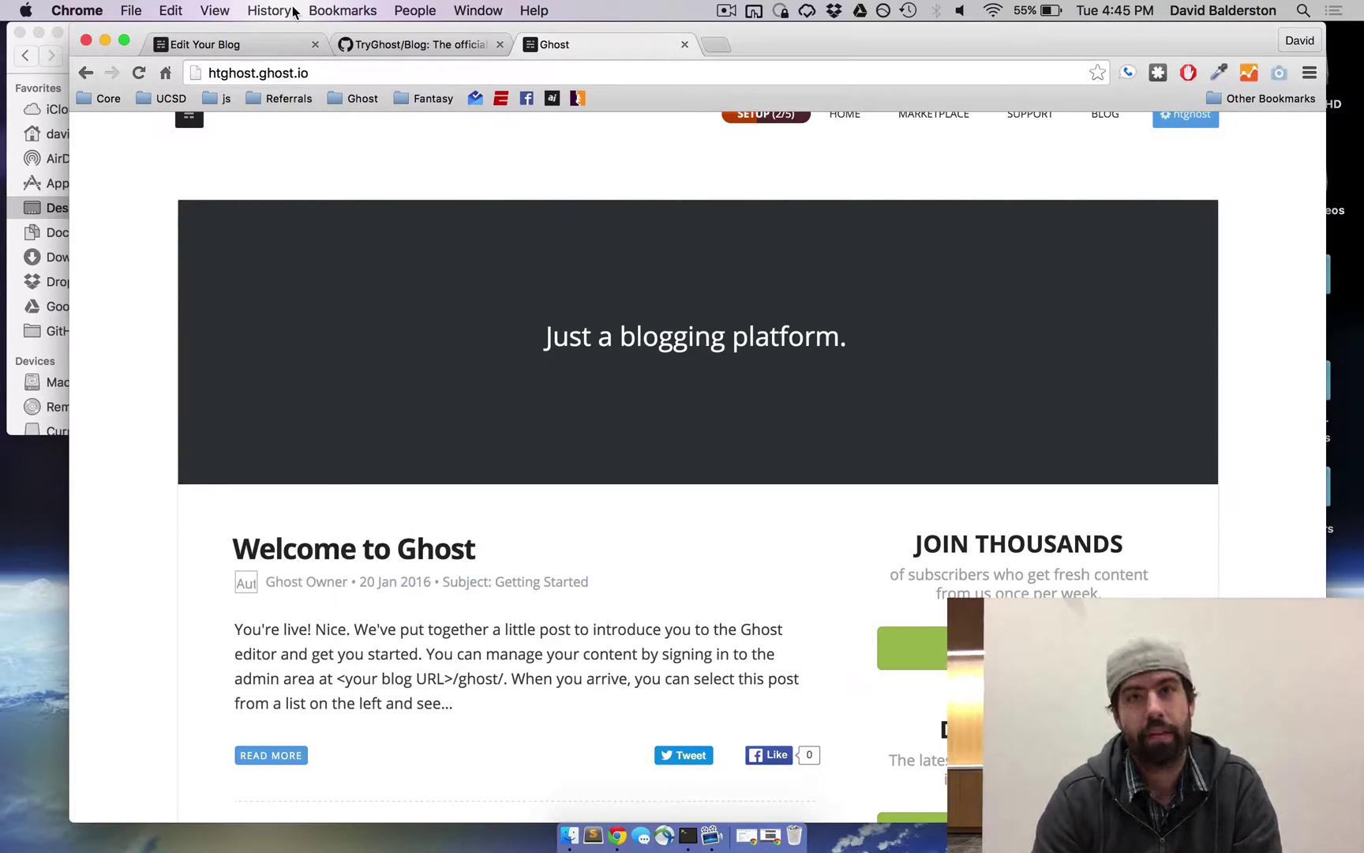
click(237, 44)
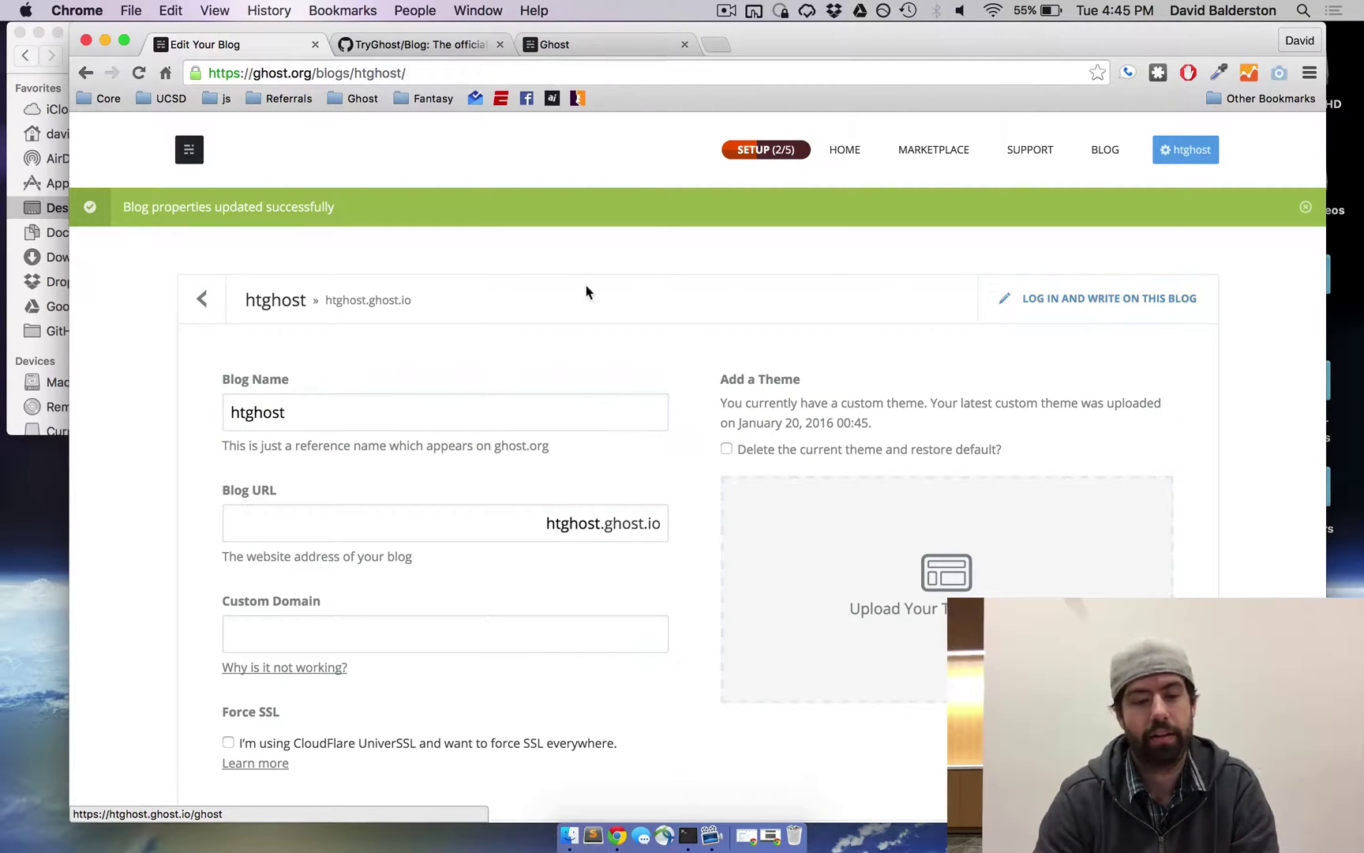
click(215, 298)
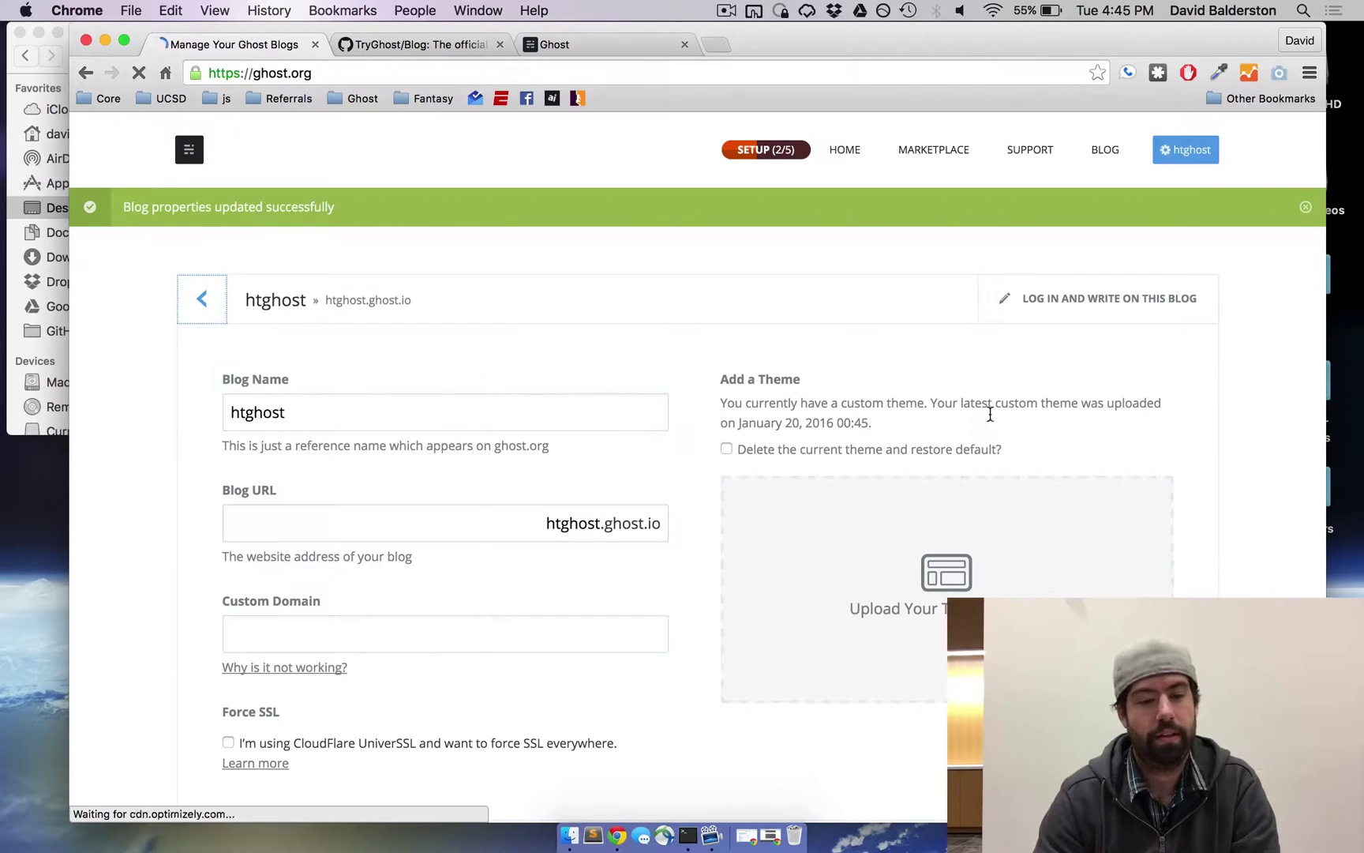
scroll(853, 425, down, 5)
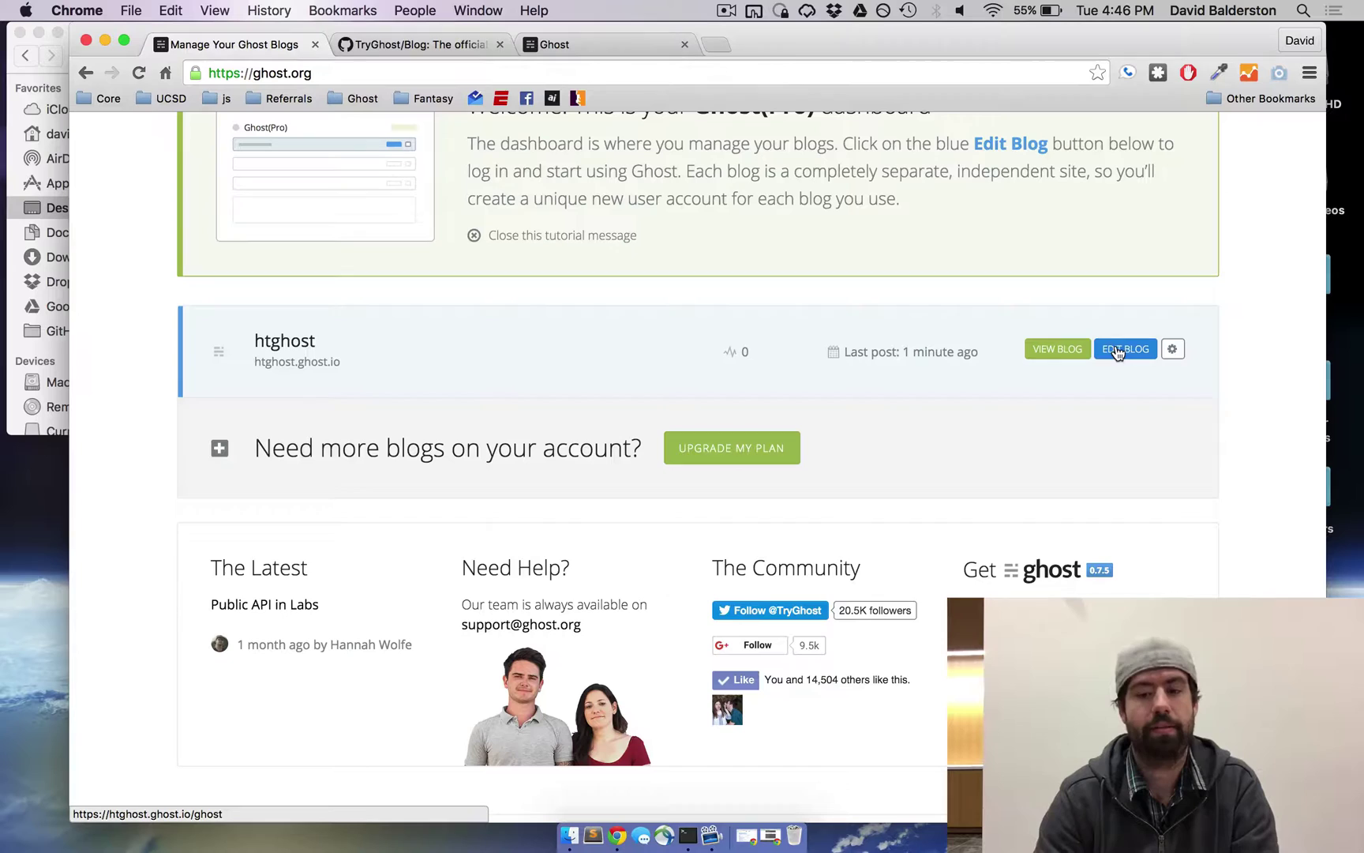
click(1118, 351)
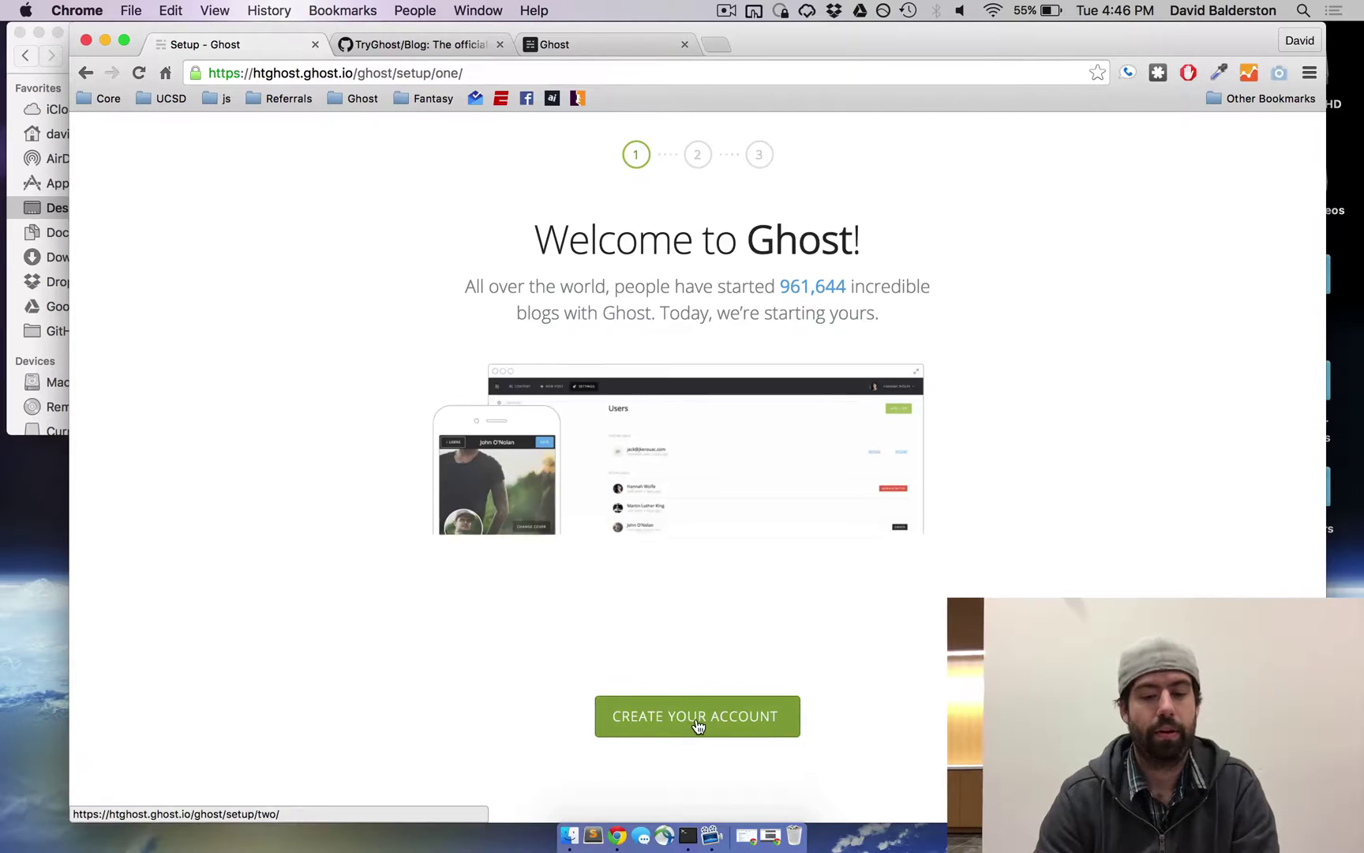
Create the admin account with a new full name and password, skipping team invites
click(697, 725)
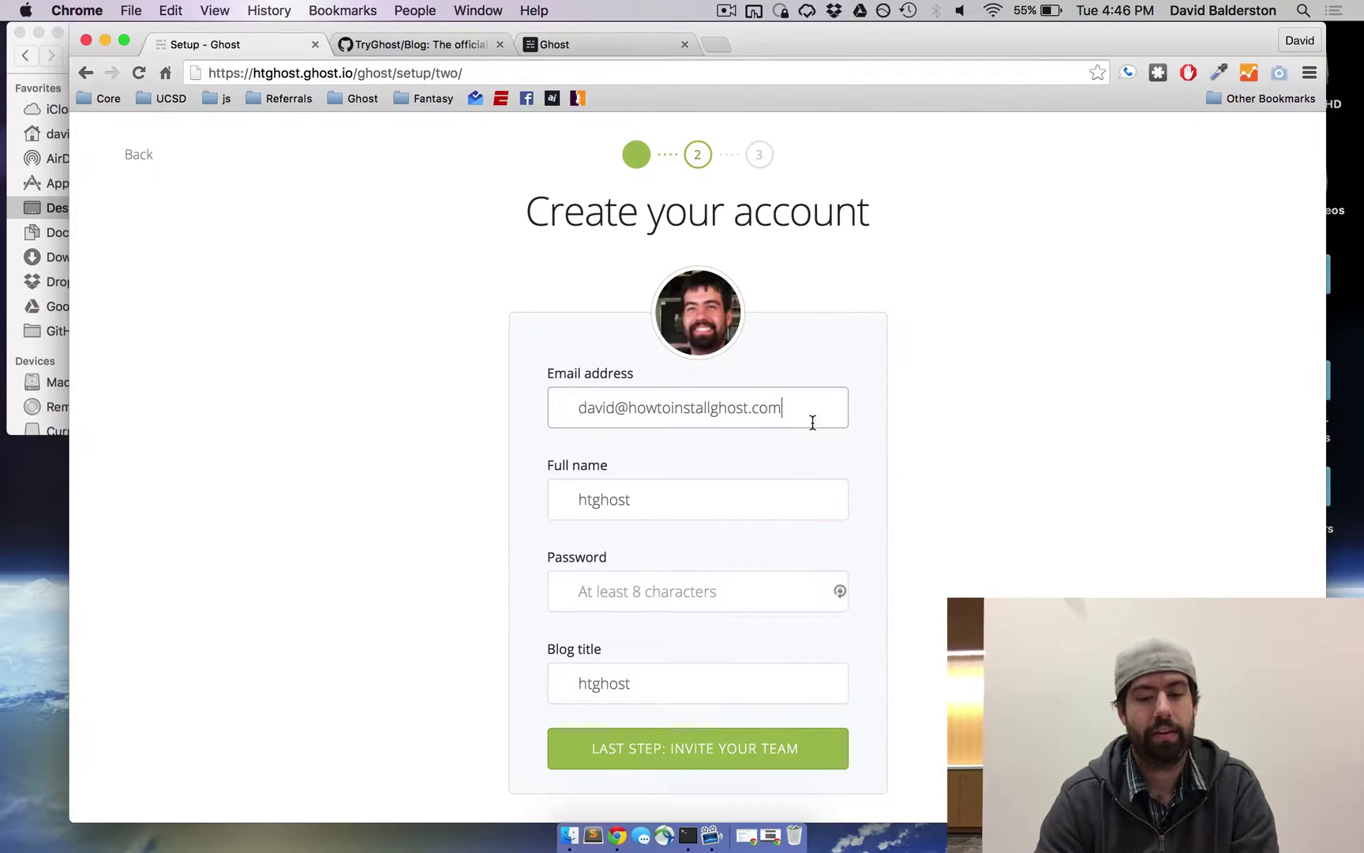
scroll(774, 426, down, 2)
double_click(614, 447)
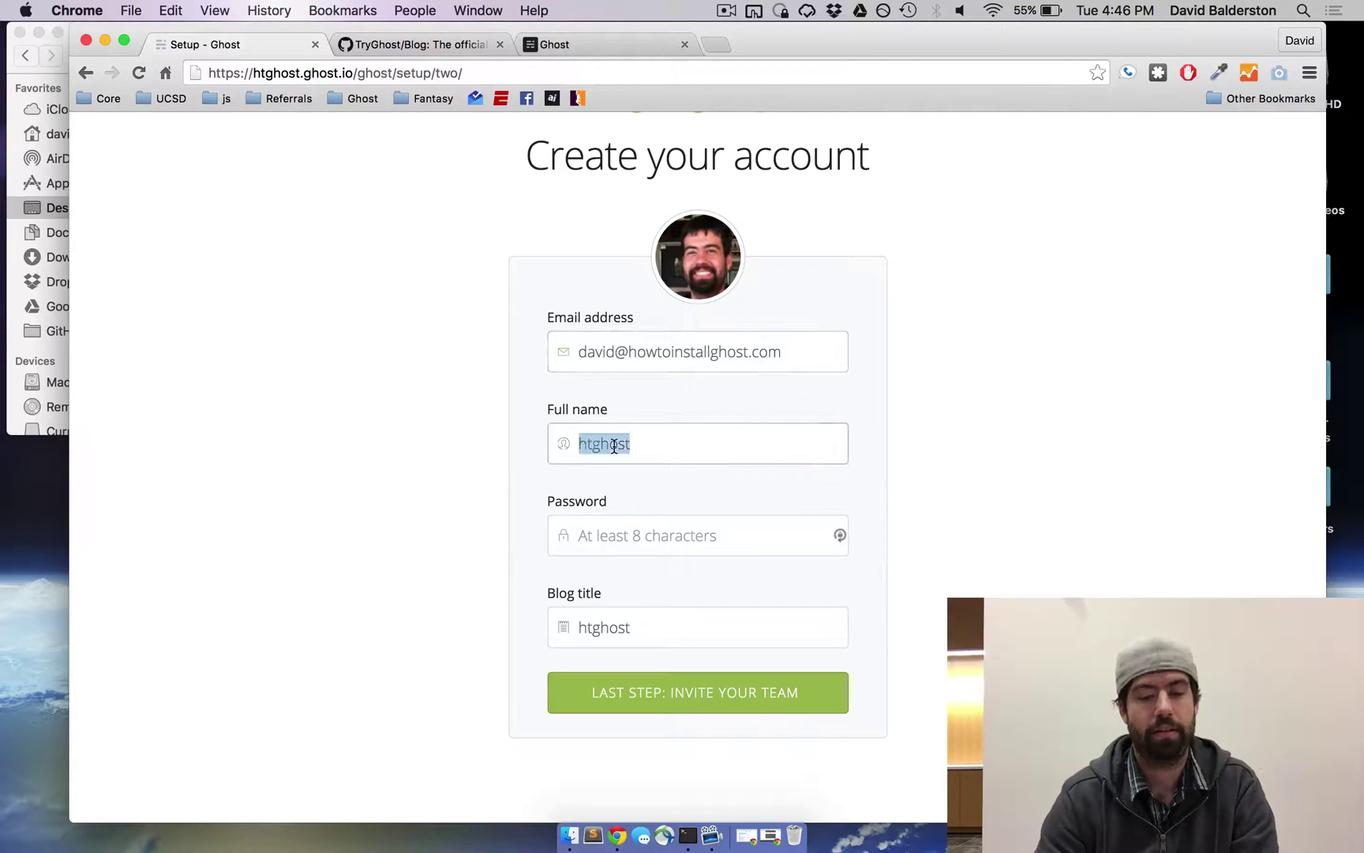
key(Tab)
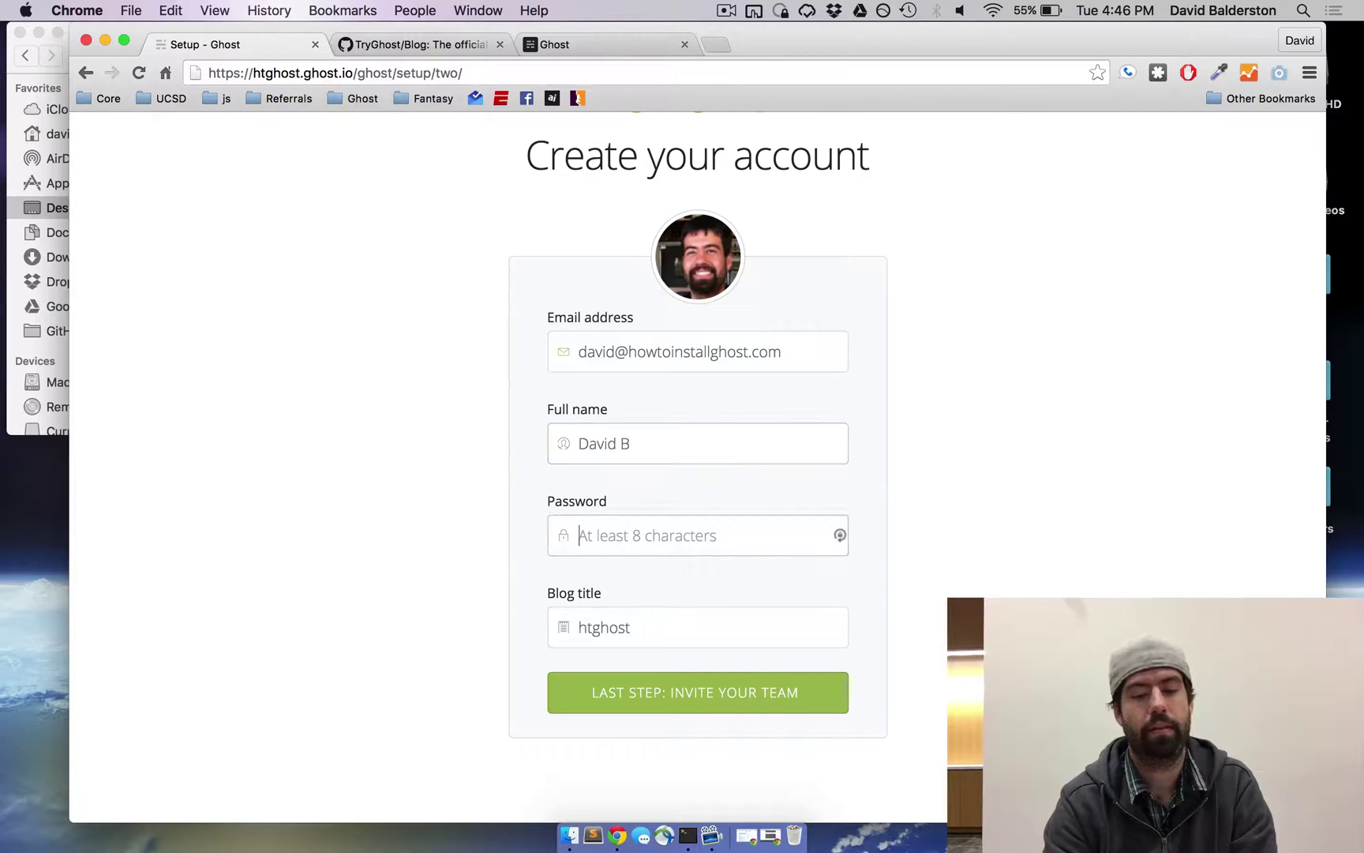
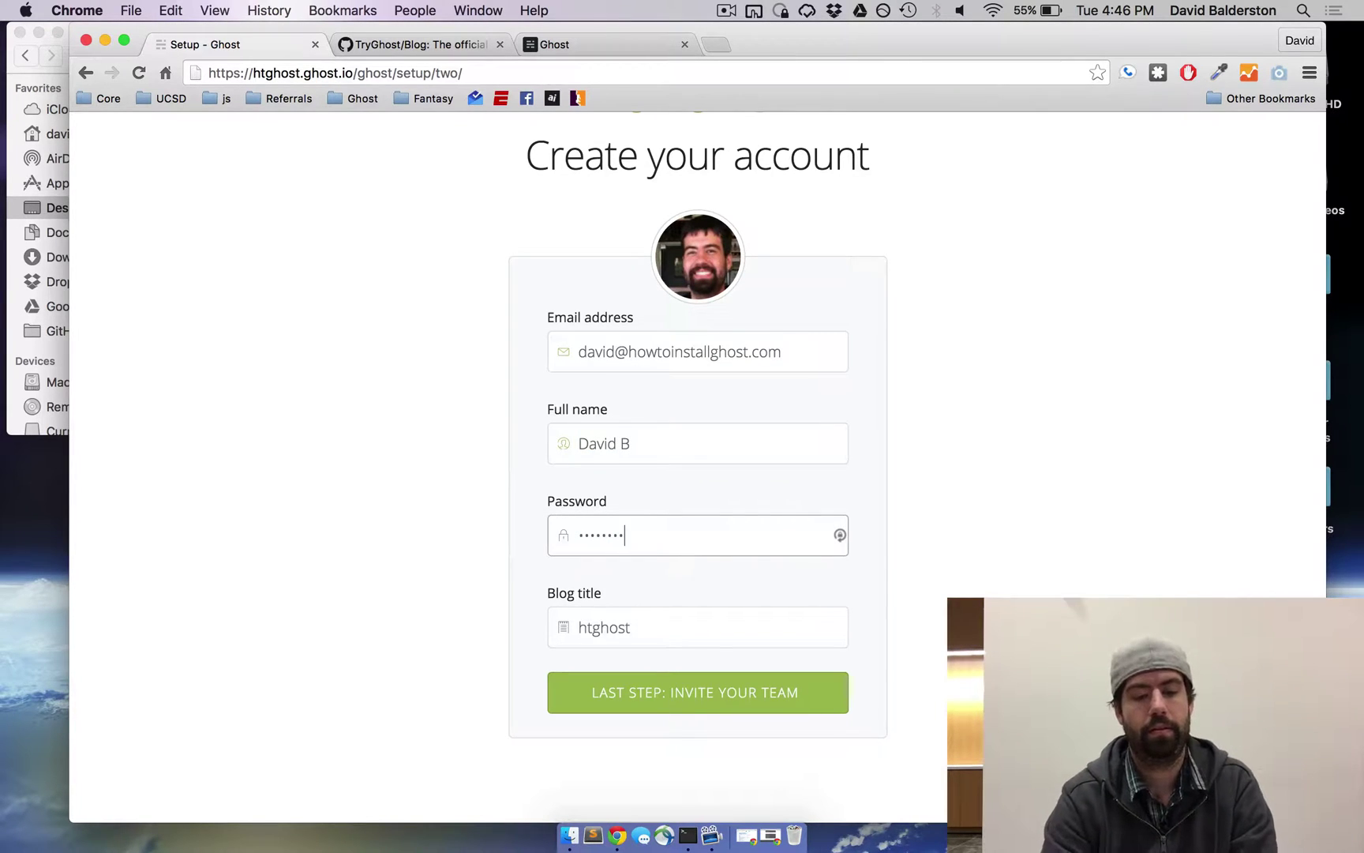
click(690, 692)
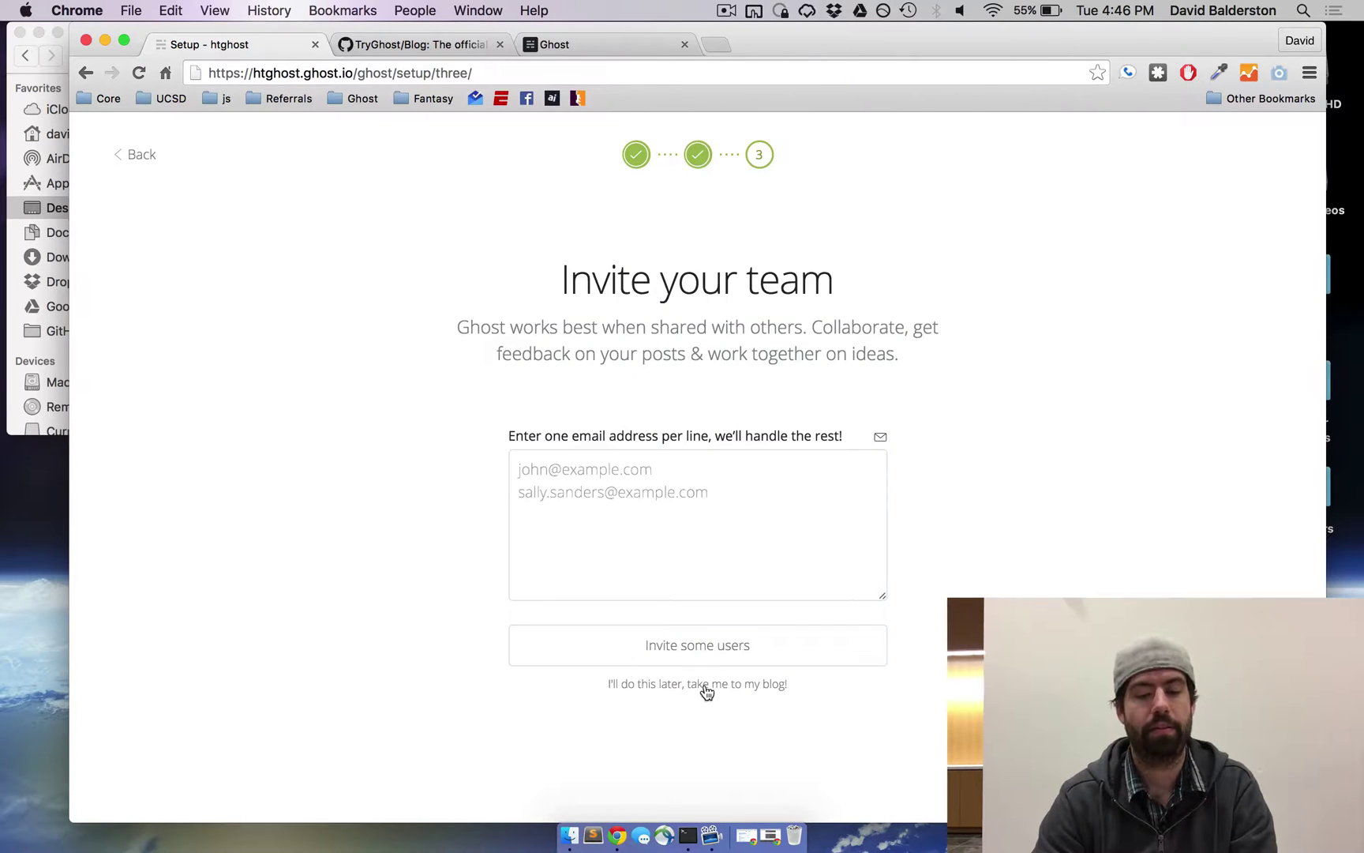
click(706, 730)
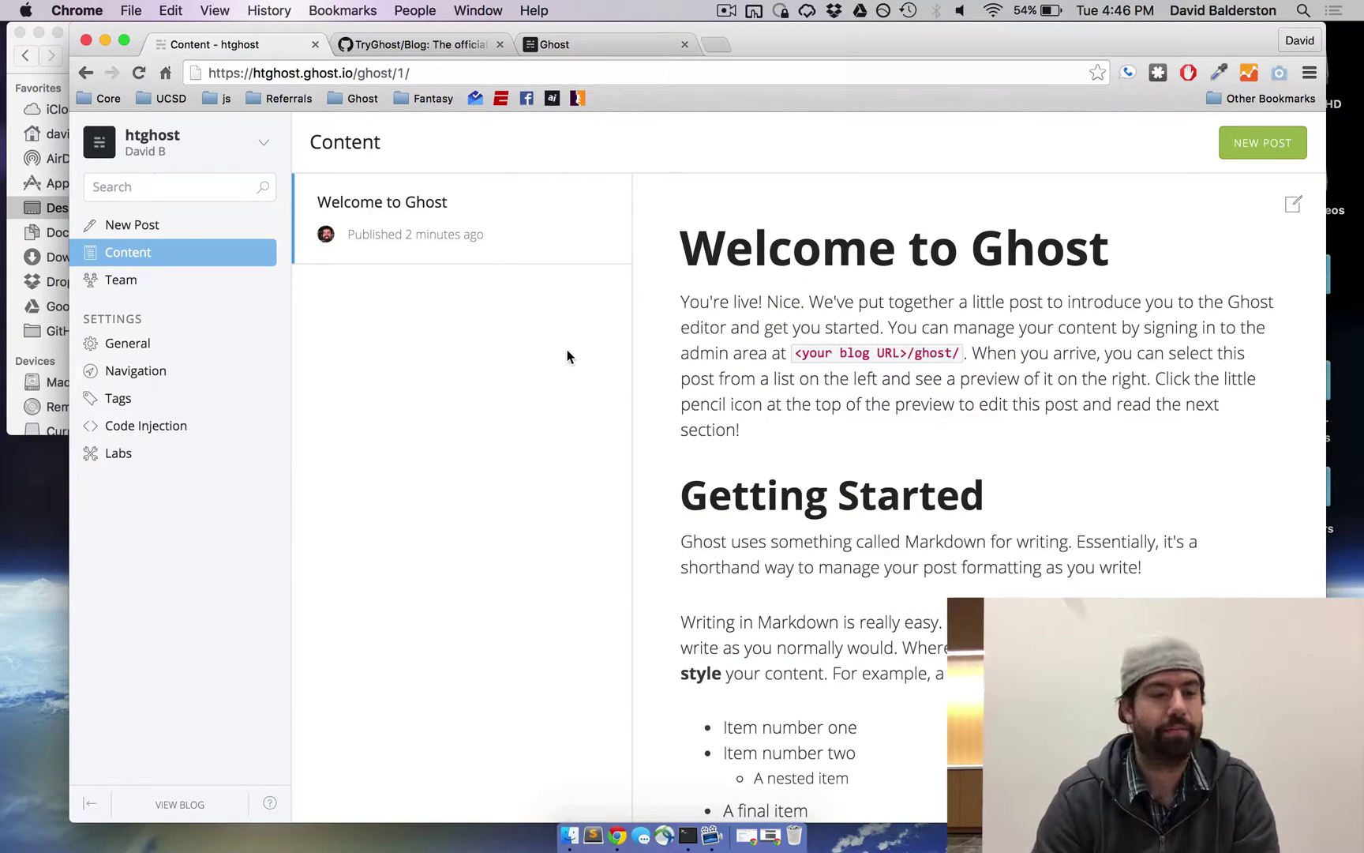
Write a new post titled 'First Post' with body 'This is my first post! Ghost is awesome!!!'
click(157, 228)
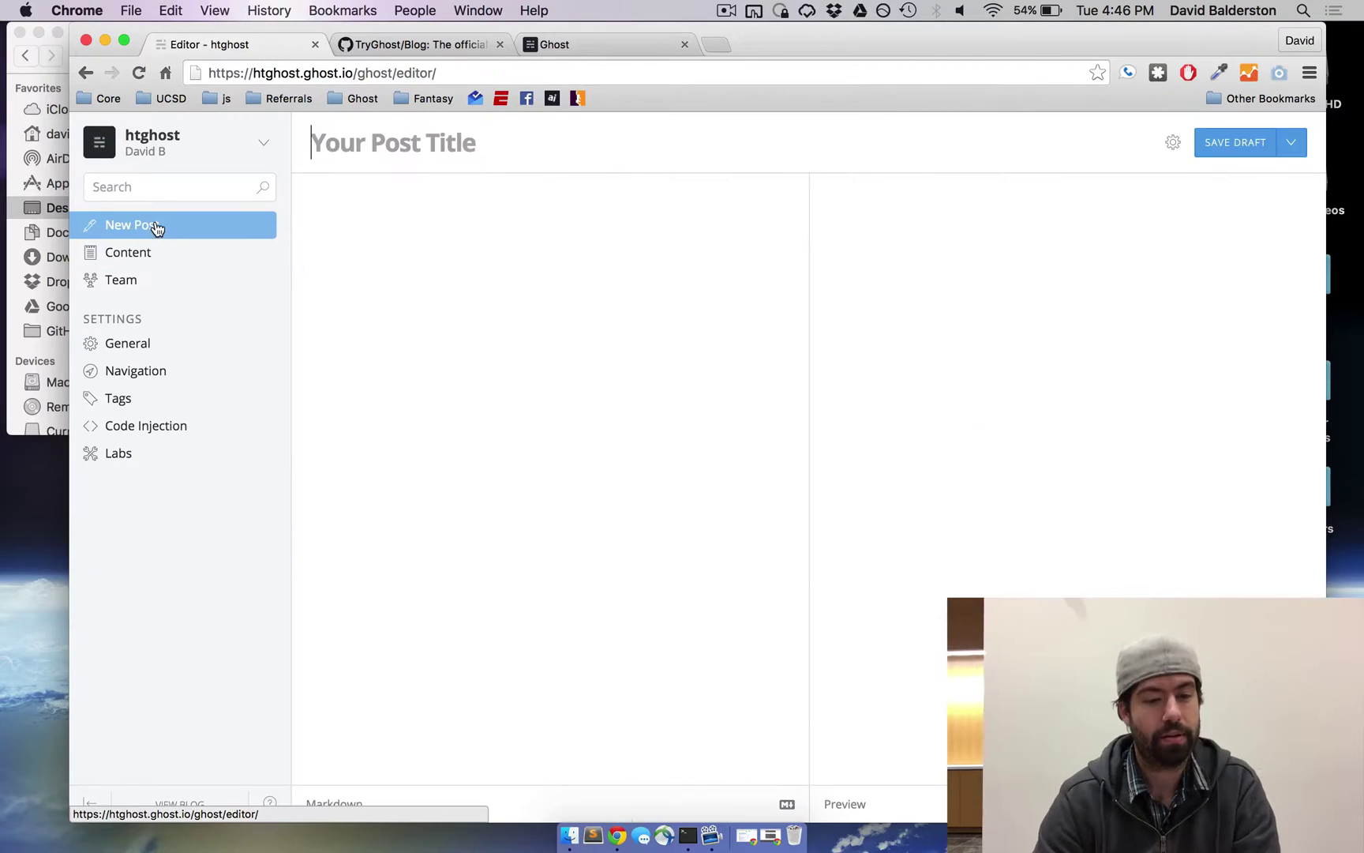
text(First Post)
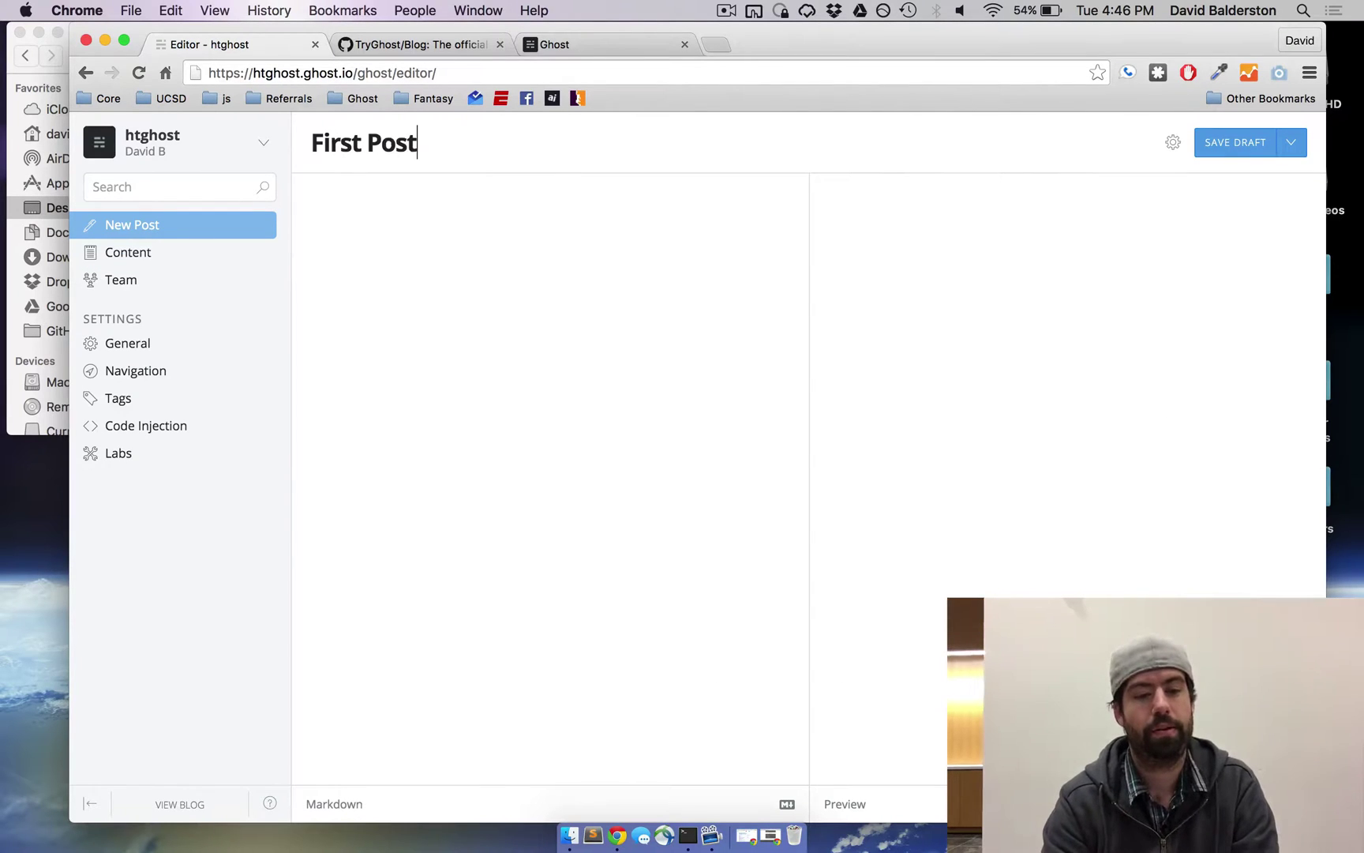
key(Return)
text(This is my first)
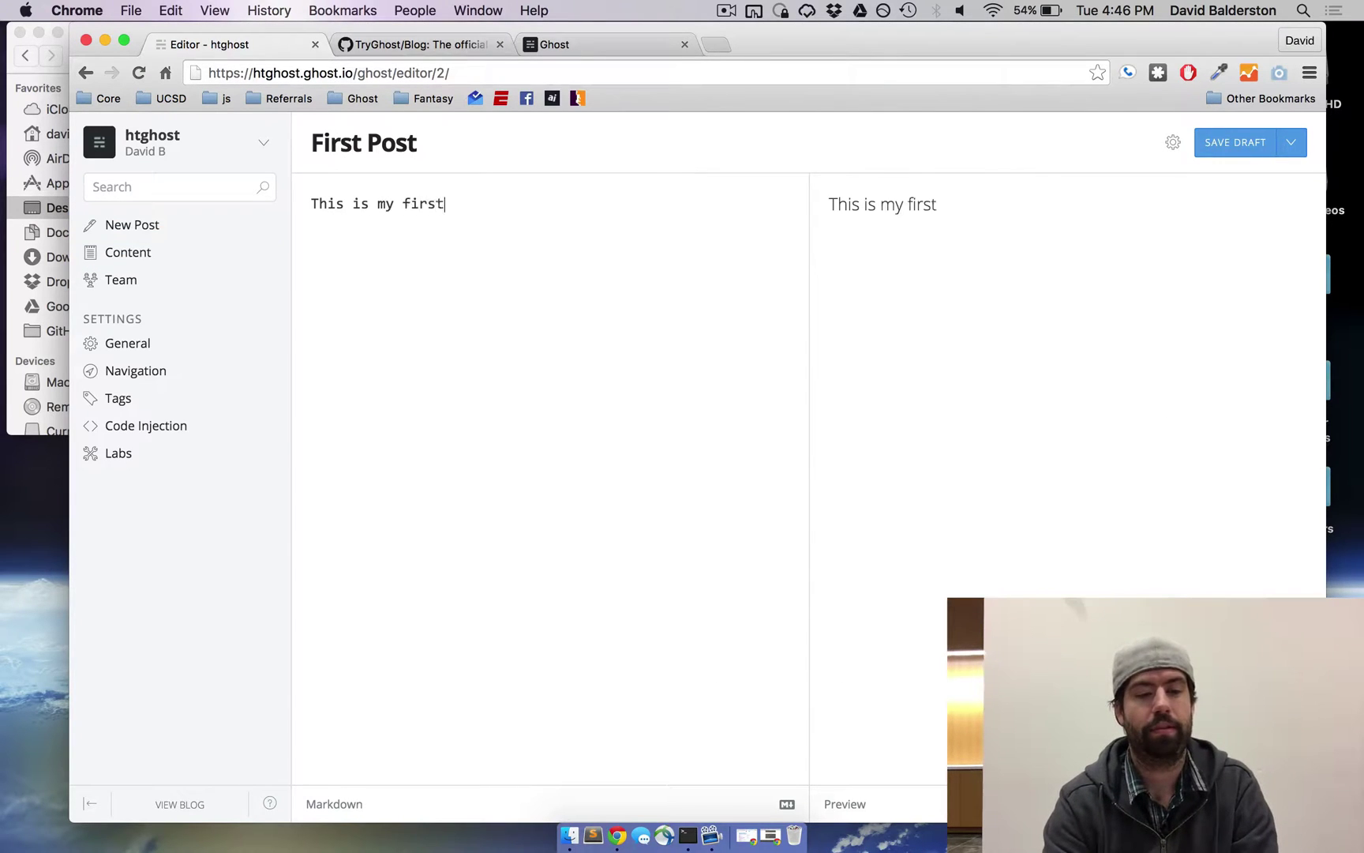
text( post! Gho)
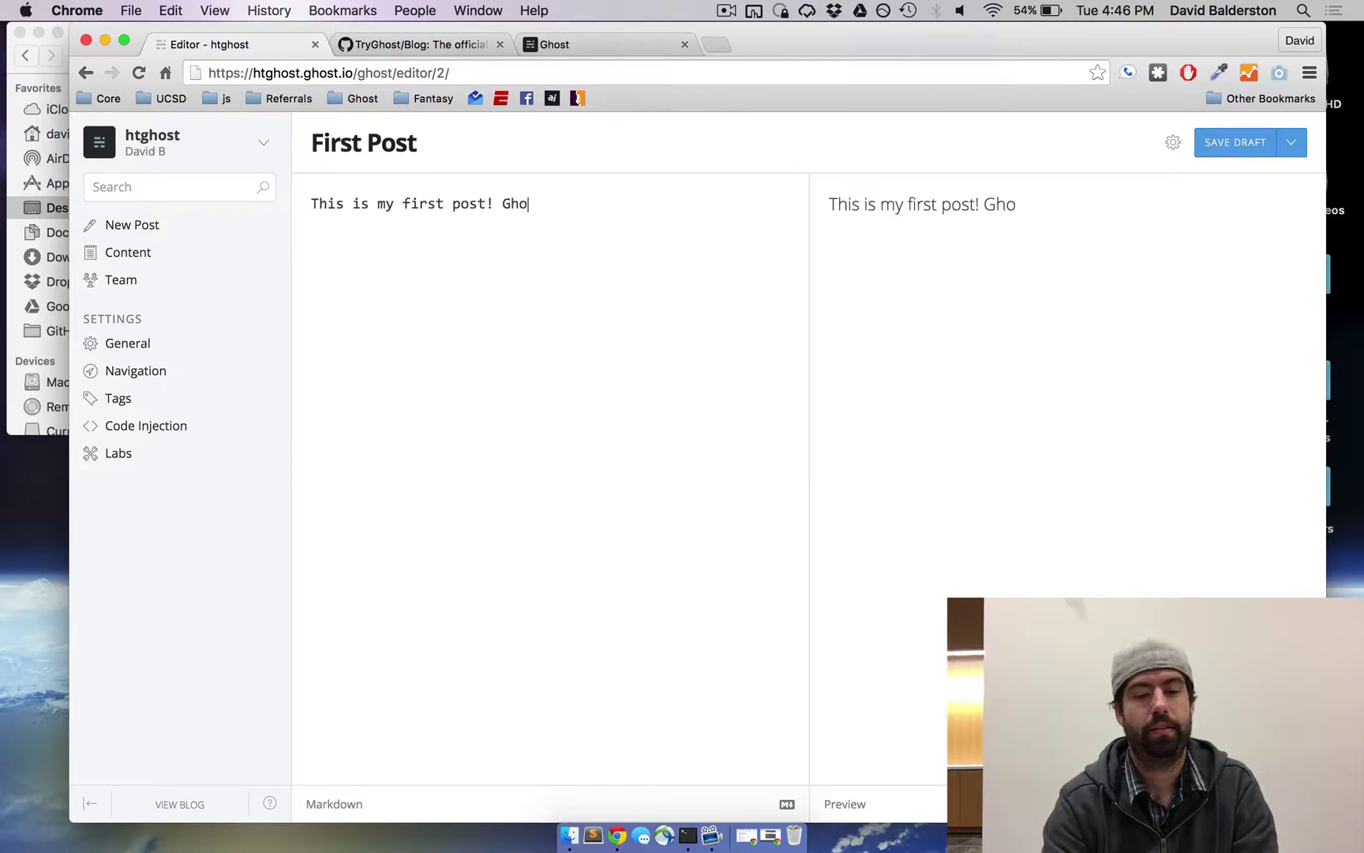
text(st is awesome!!)
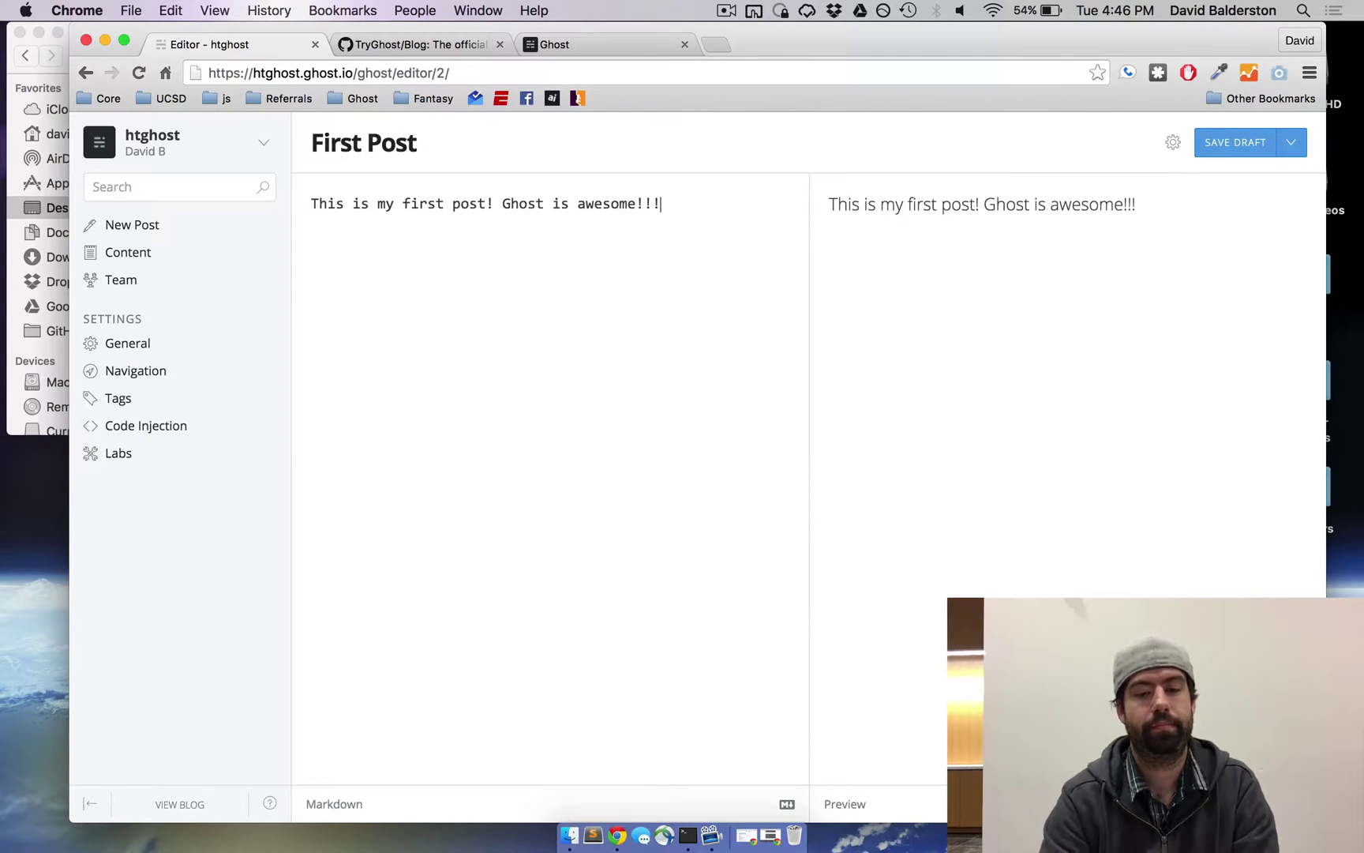
text(!)
Publish the post immediately and view it live in a new tab
click(1291, 143)
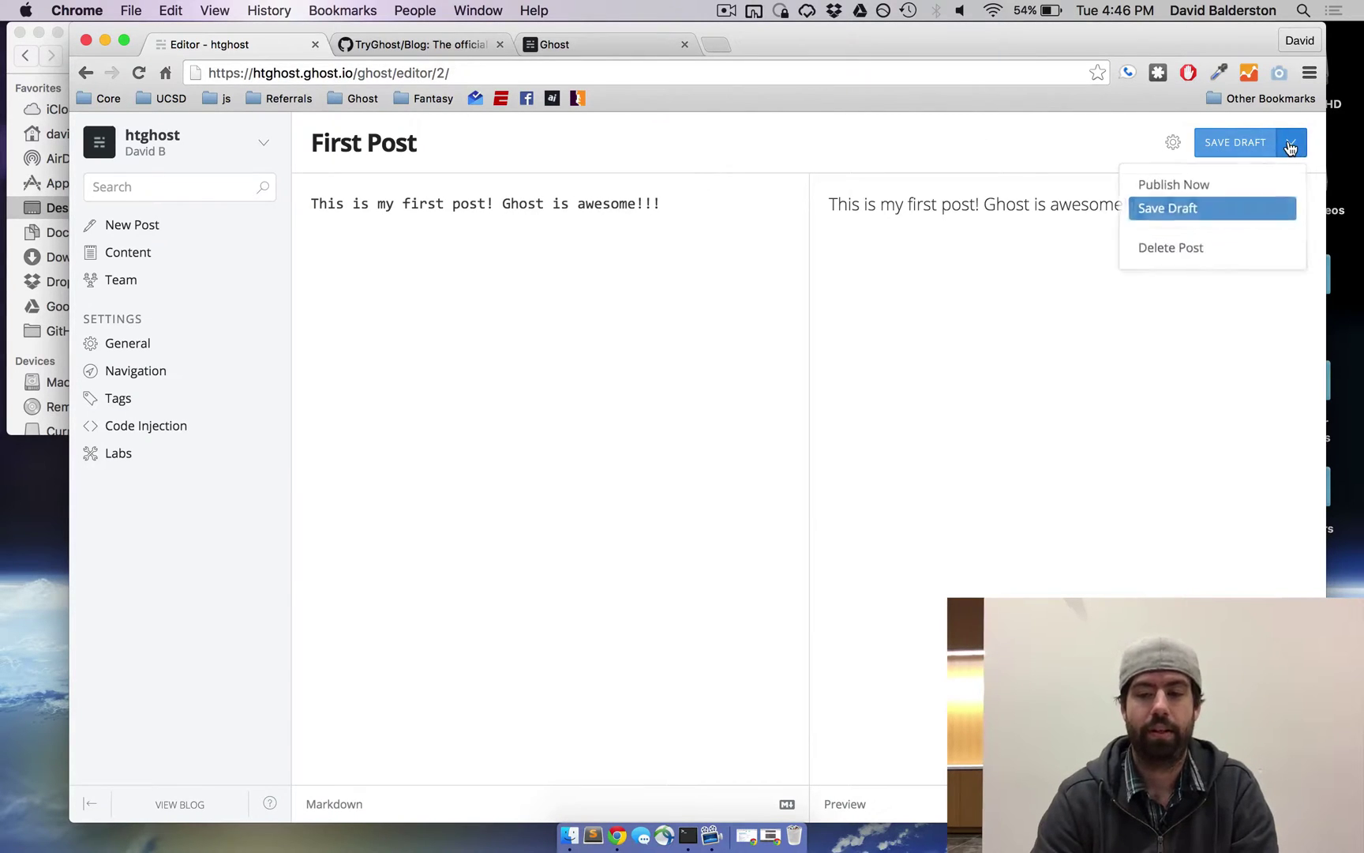
click(1199, 185)
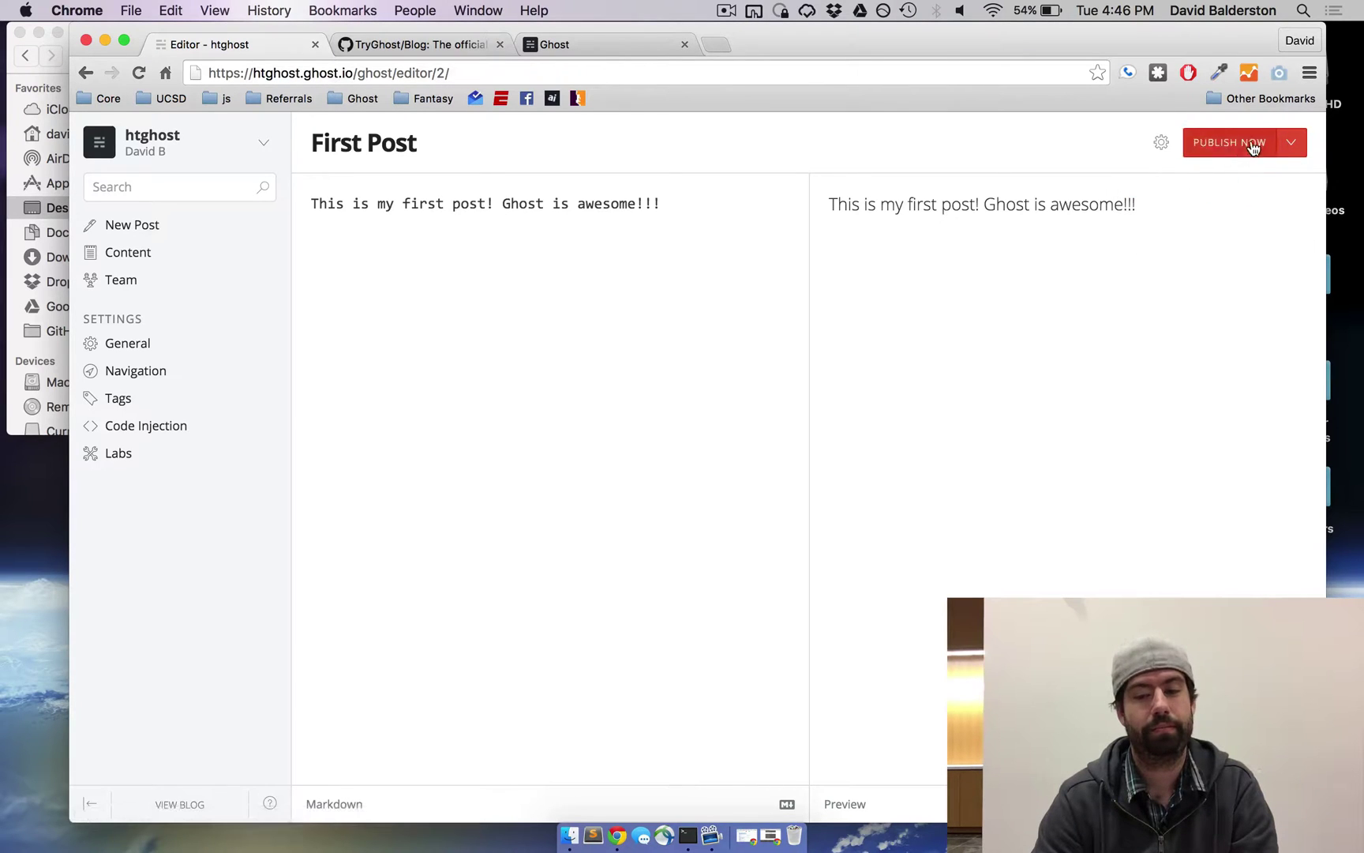
click(1251, 141)
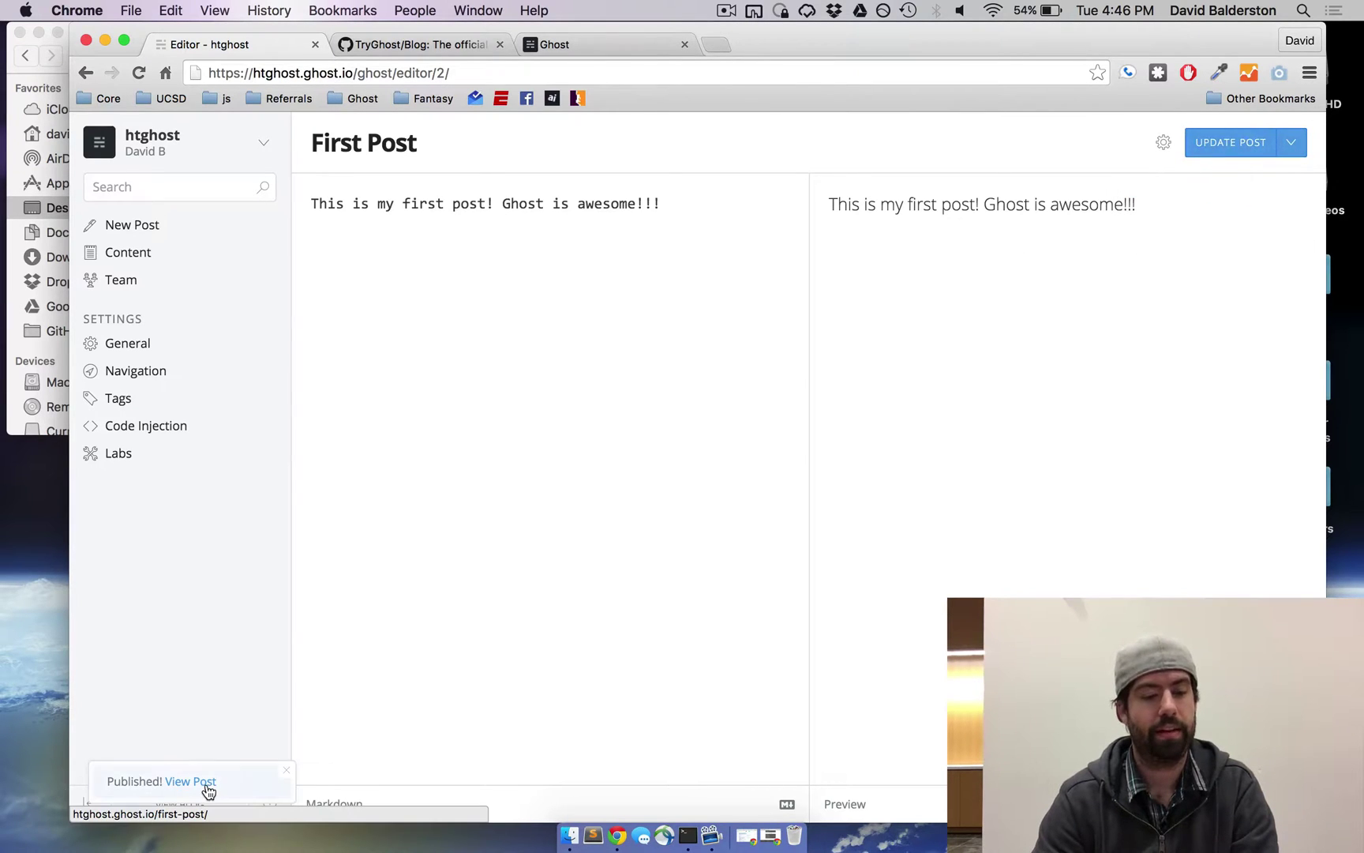
super+click(204, 783)
Reload the htghost home page so First Post shows above Welcome to Ghost
click(447, 46)
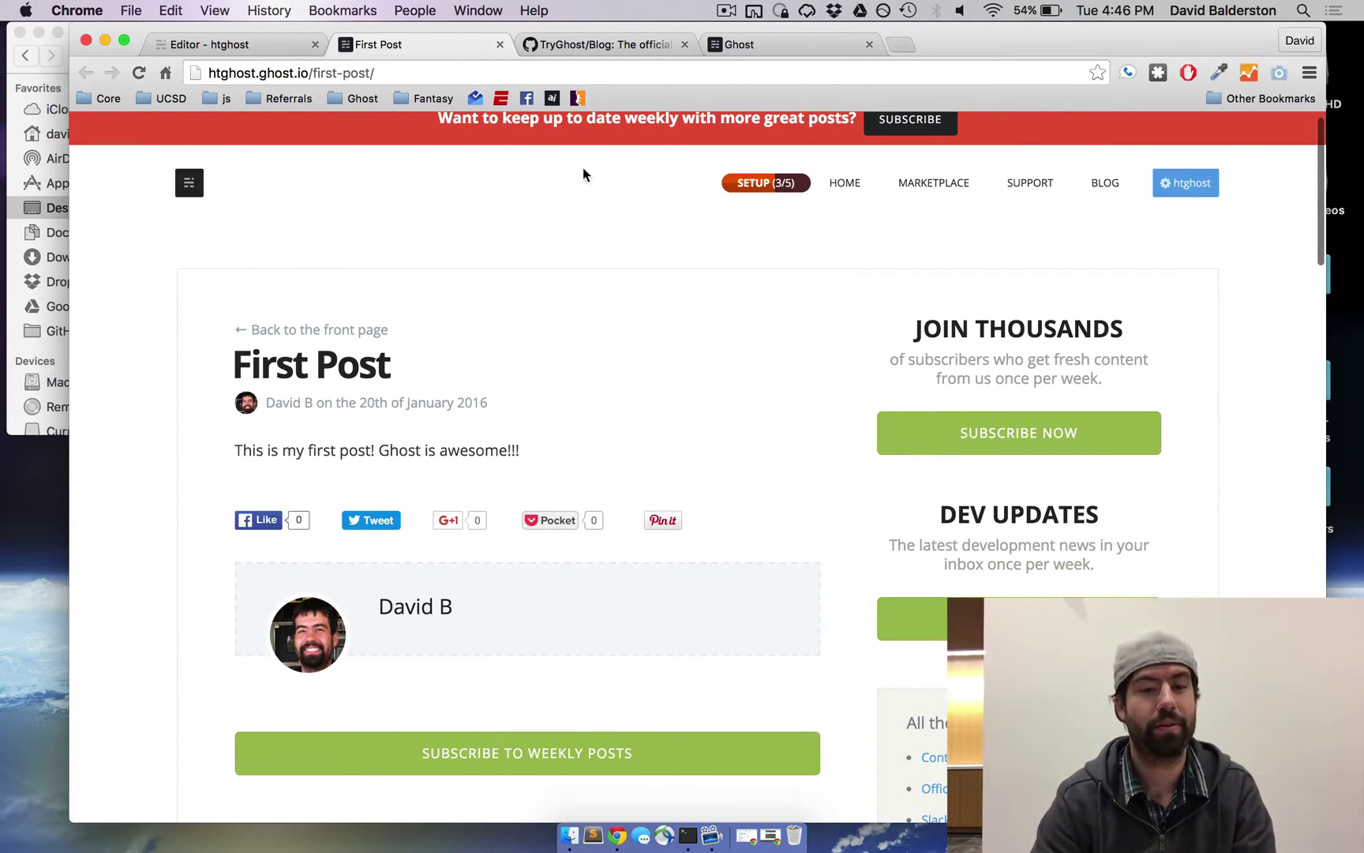
click(745, 43)
key(super+r)
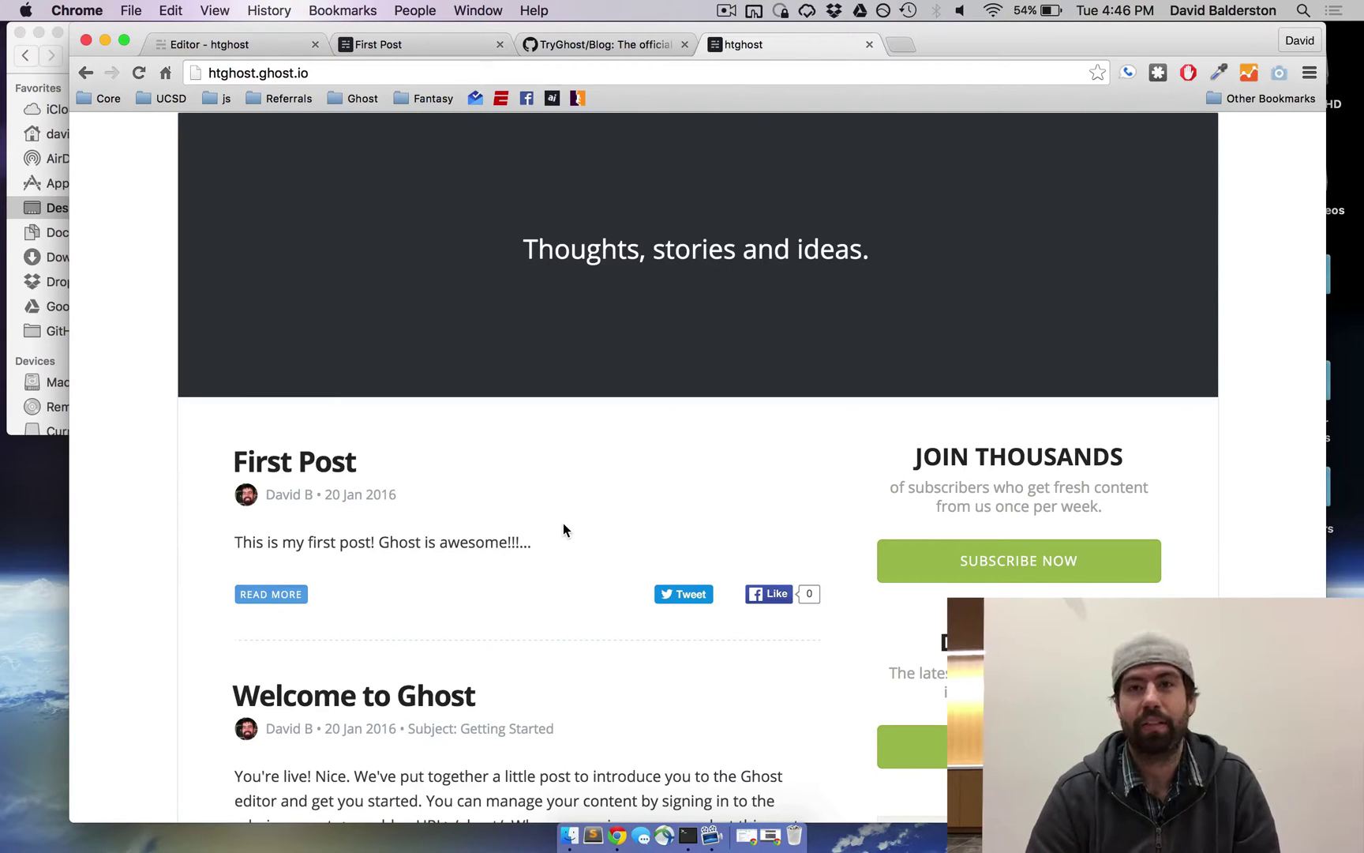
Go back from the editor tab to Manage Your Ghost Blogs via the Back history list
click(202, 42)
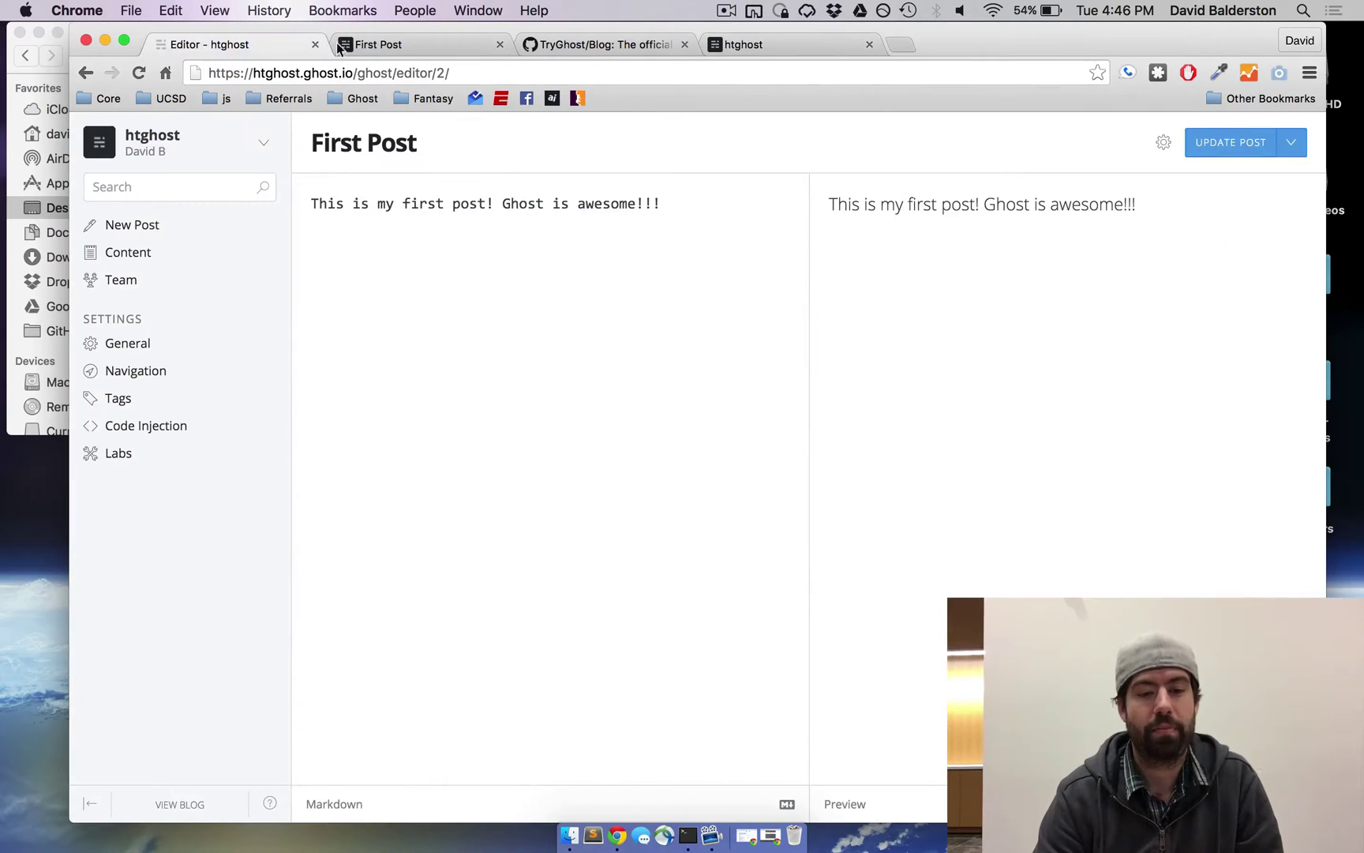
right_click(86, 74)
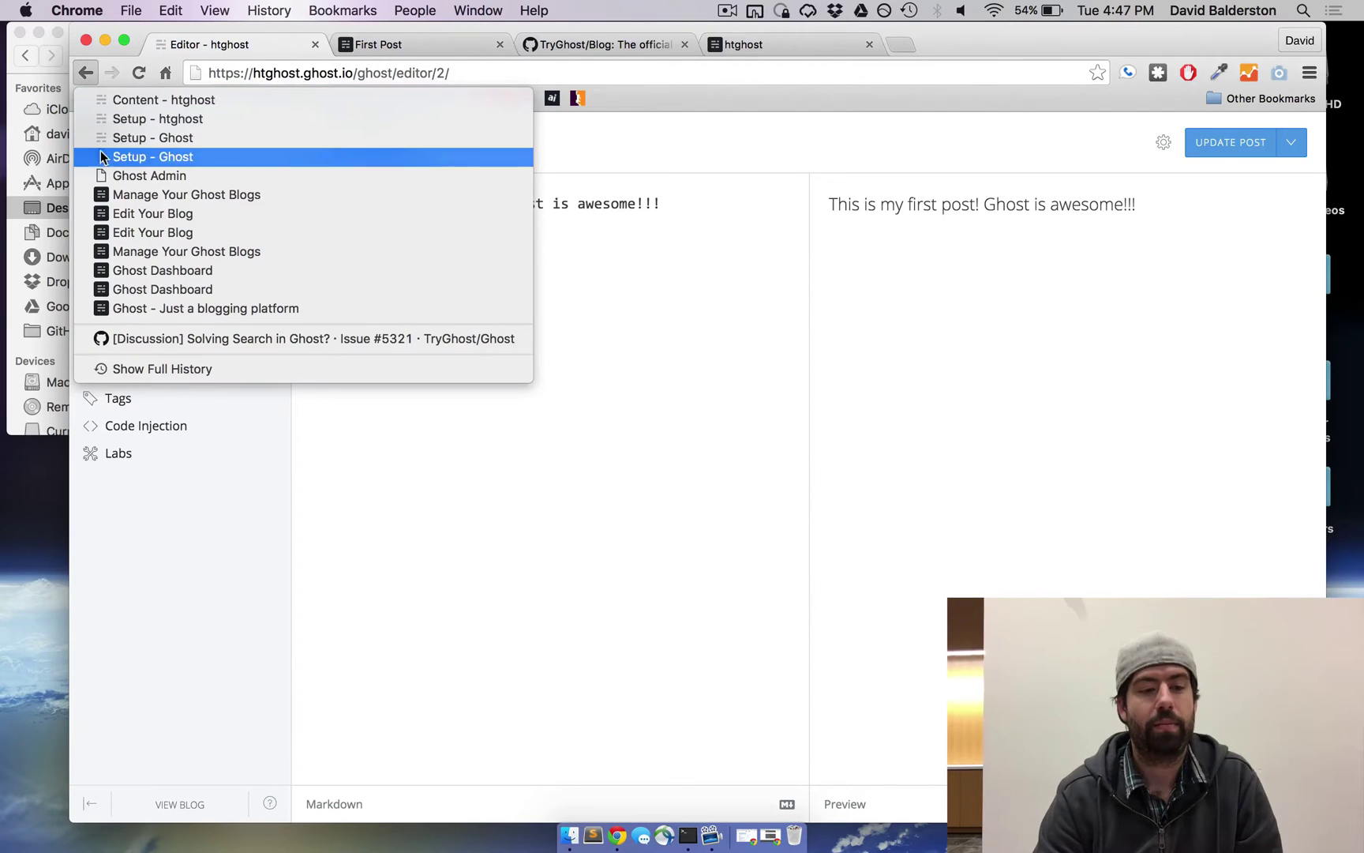
click(107, 194)
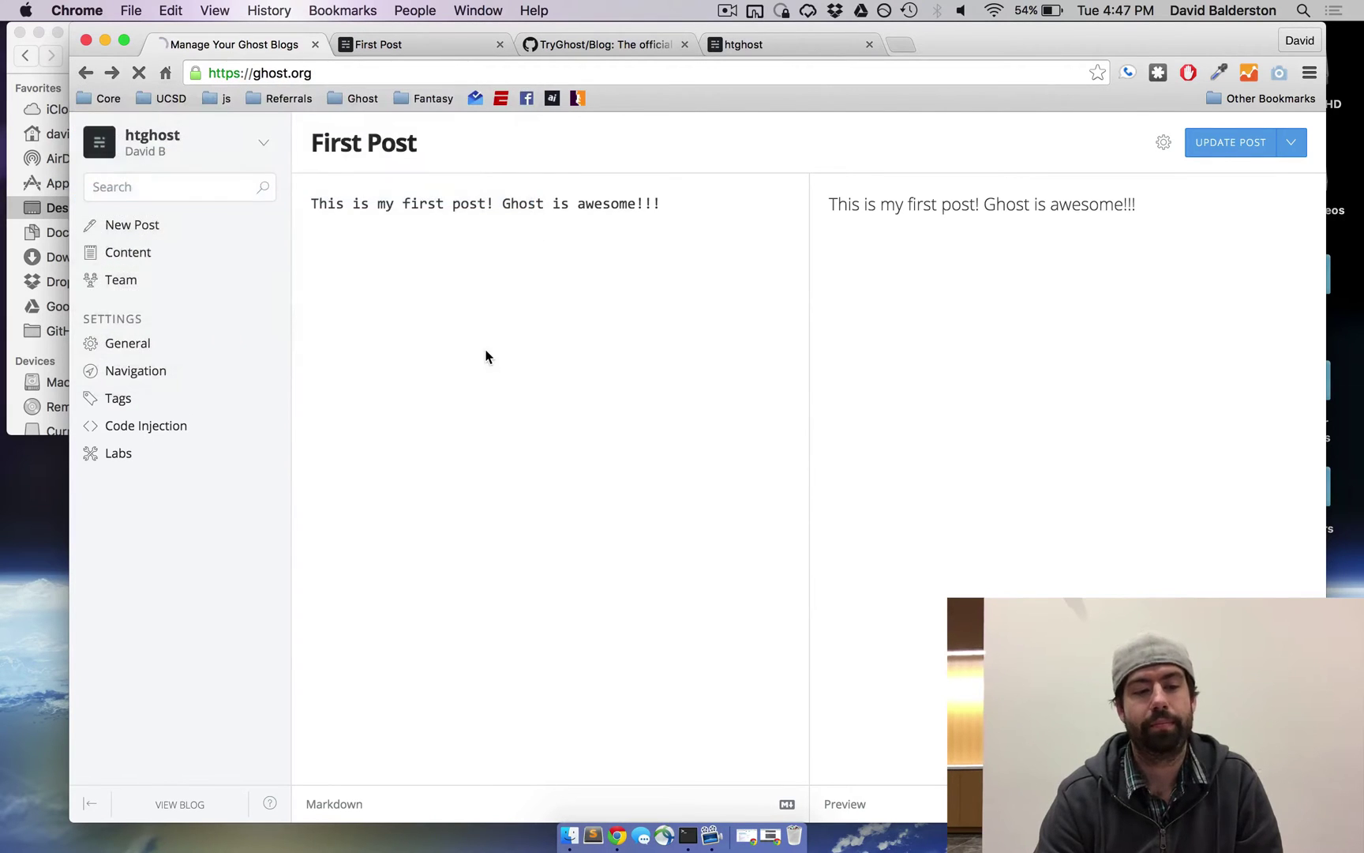